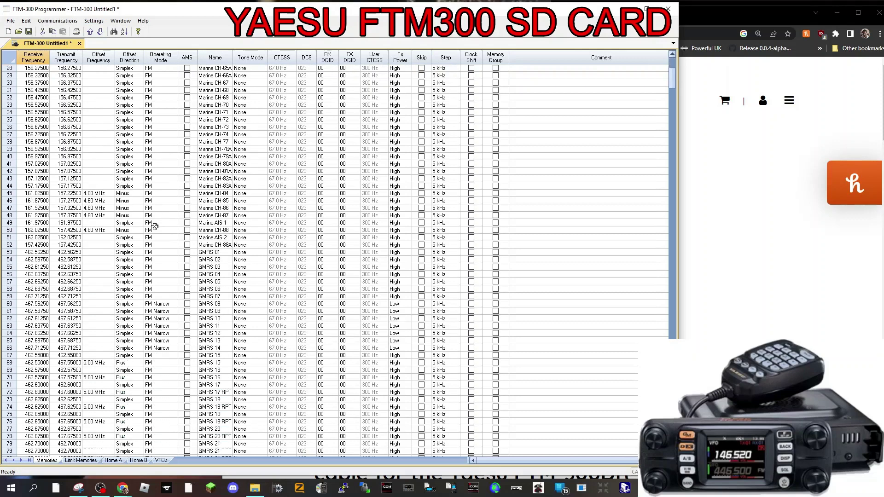
- Add channel 87 to the memories with receive frequency 433 MHz and the name "digital"
scroll(152, 225, up, 3)
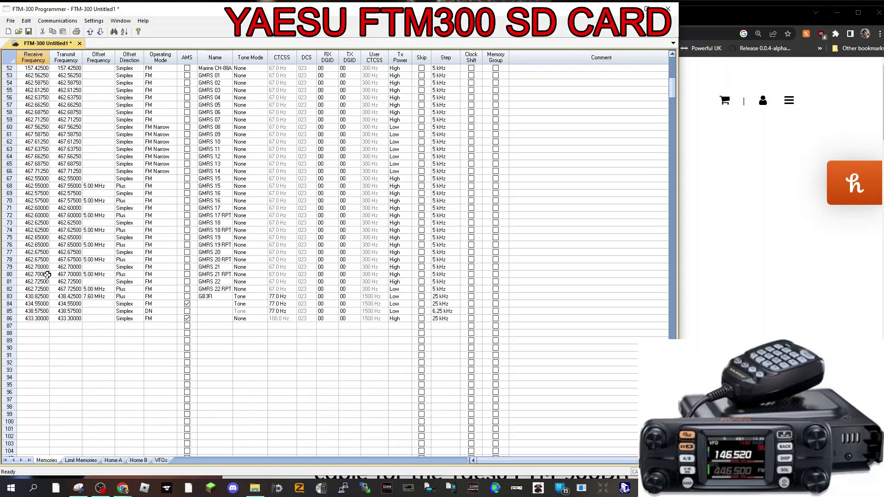
click(33, 329)
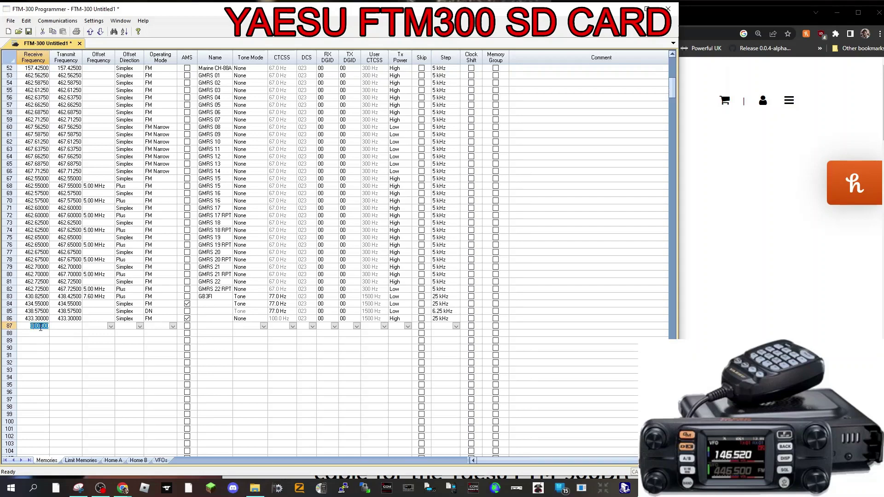
text(433)
click(58, 327)
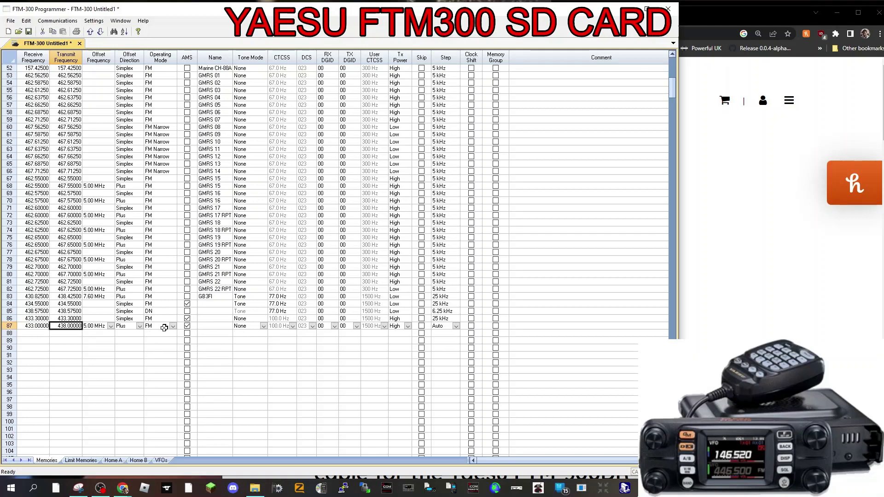
click(218, 326)
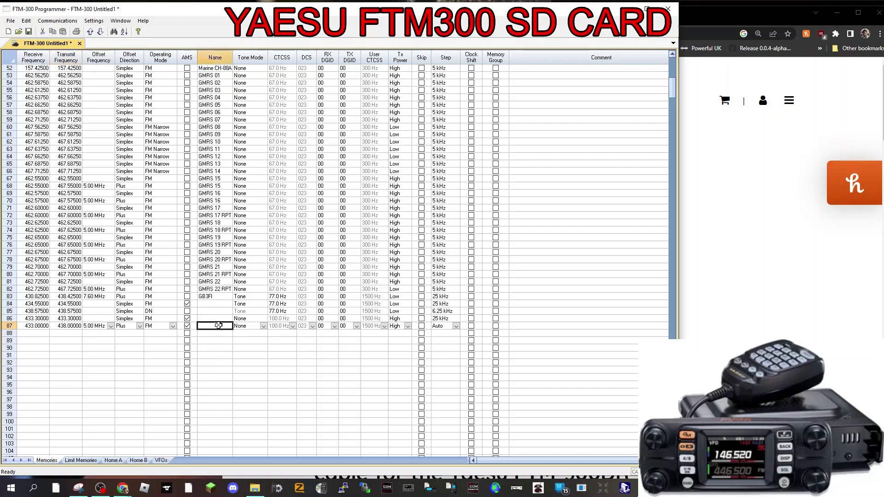
text(digital)
click(252, 362)
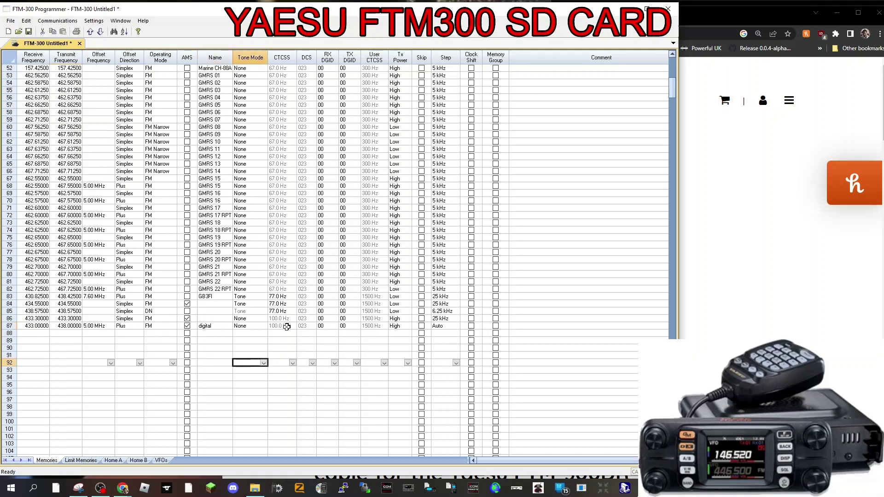
- Set channel 87's tone mode to Tone and its CTCSS to 97.4 Hz
click(257, 327)
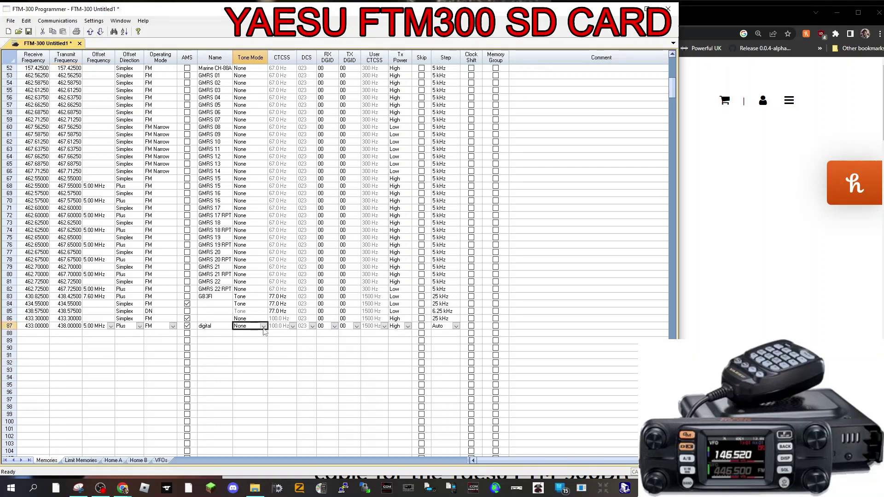
click(264, 326)
click(250, 338)
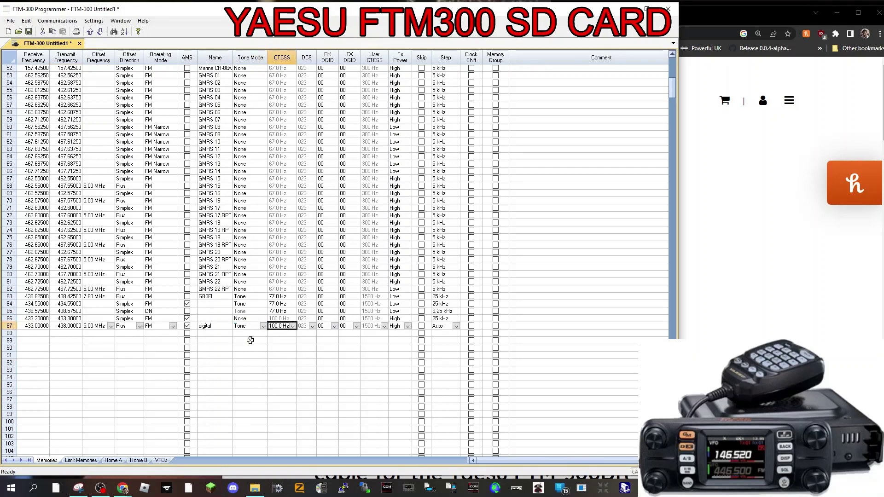
click(293, 327)
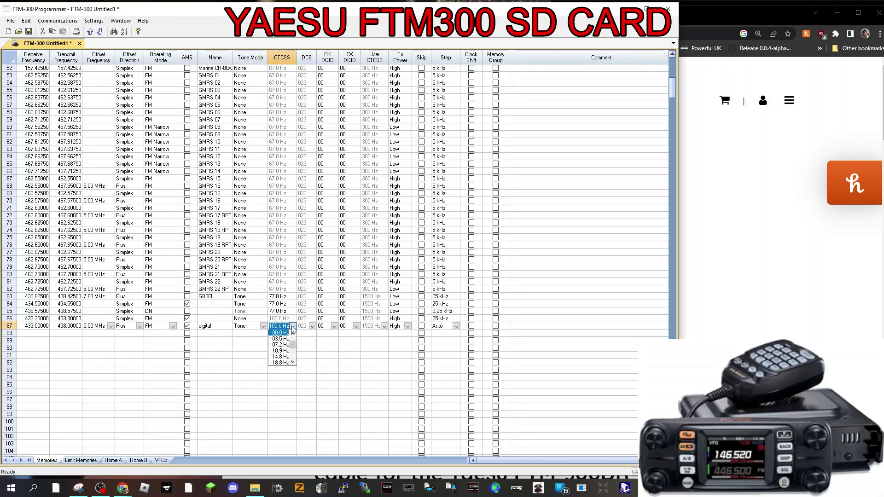
click(282, 339)
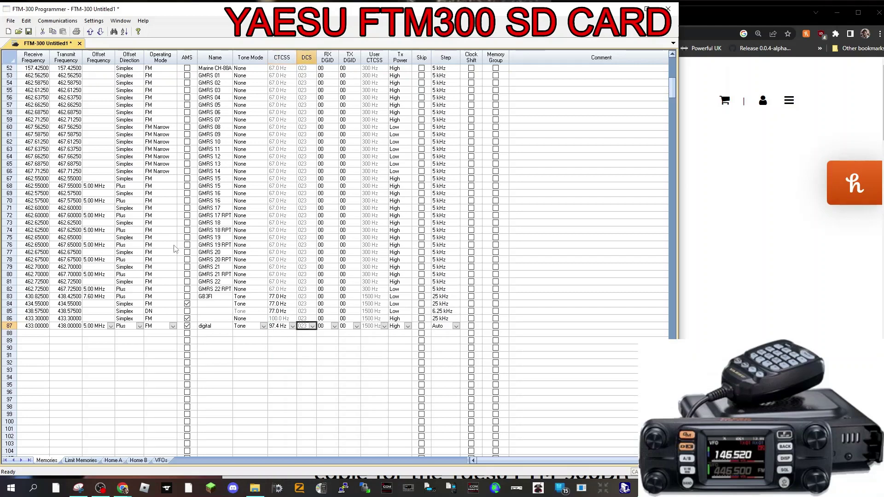
- Review the radio menu settings, covering the common, DTMF / Internet, APRS, APRS Beacon and GM pages, and close them
click(94, 21)
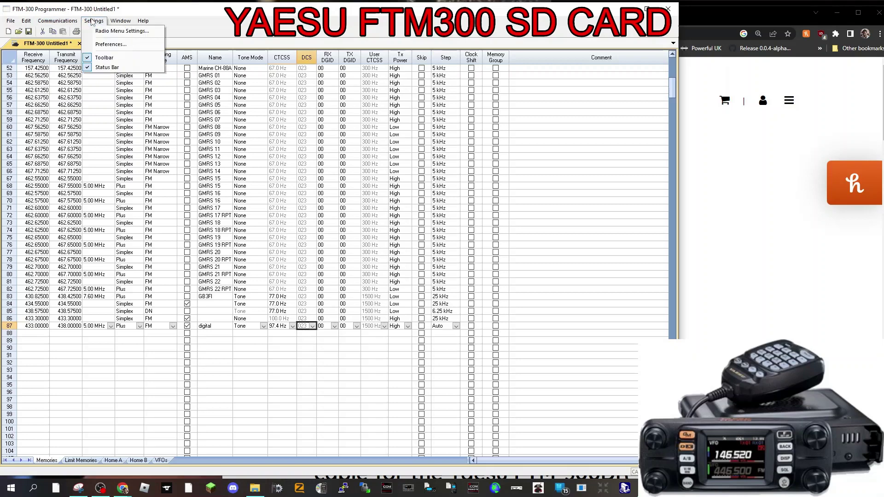
click(101, 31)
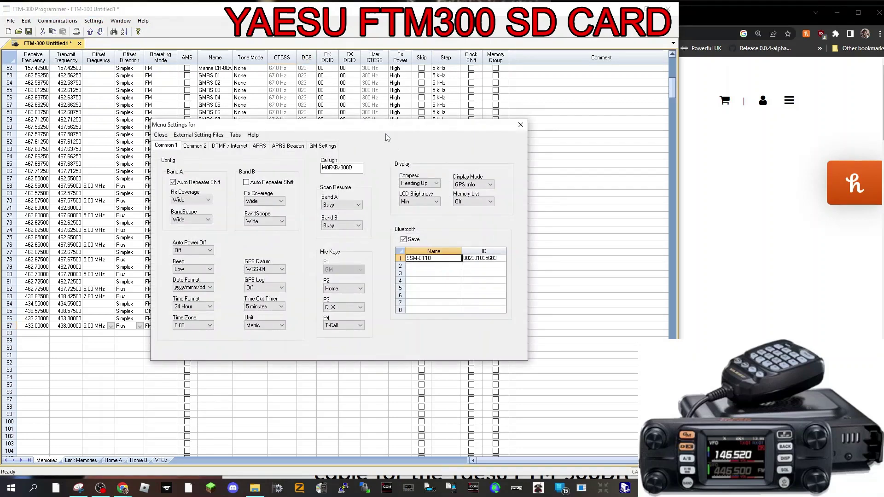
click(196, 146)
click(179, 148)
click(196, 147)
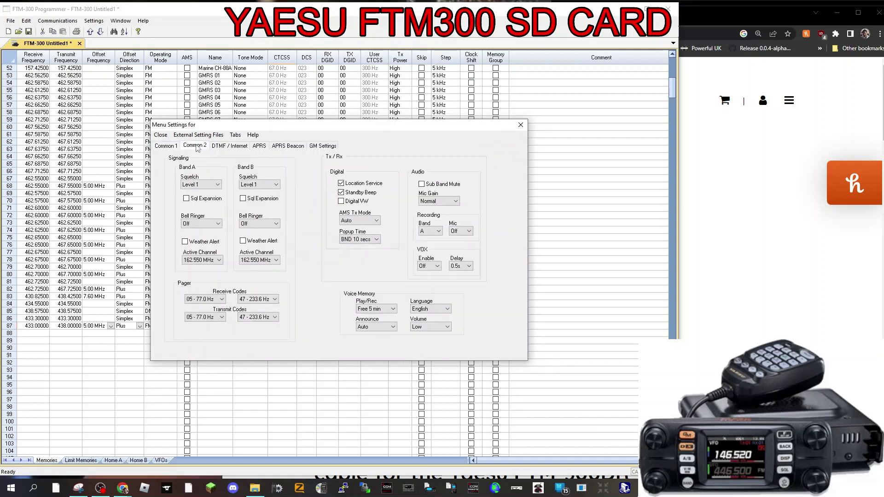
click(220, 147)
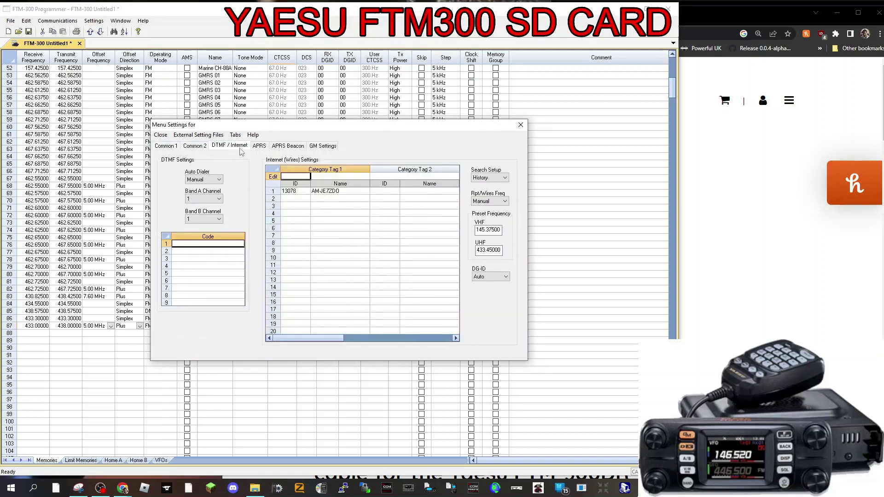
click(259, 146)
click(284, 147)
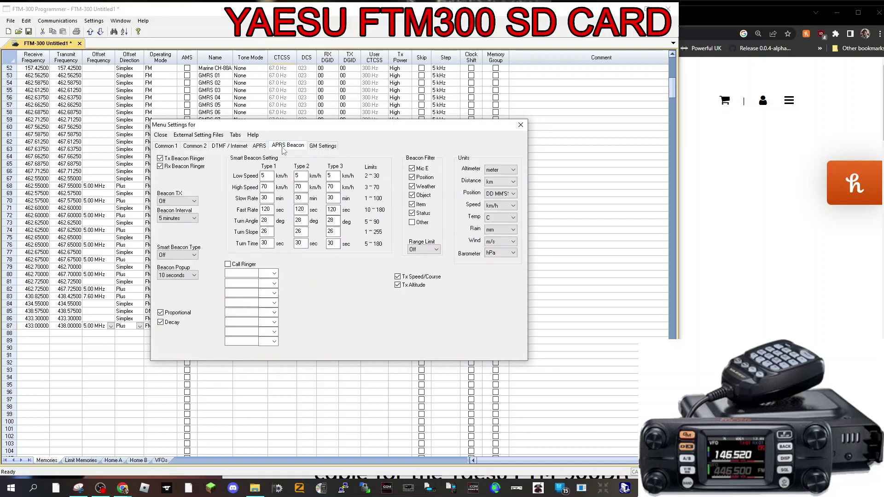
click(319, 146)
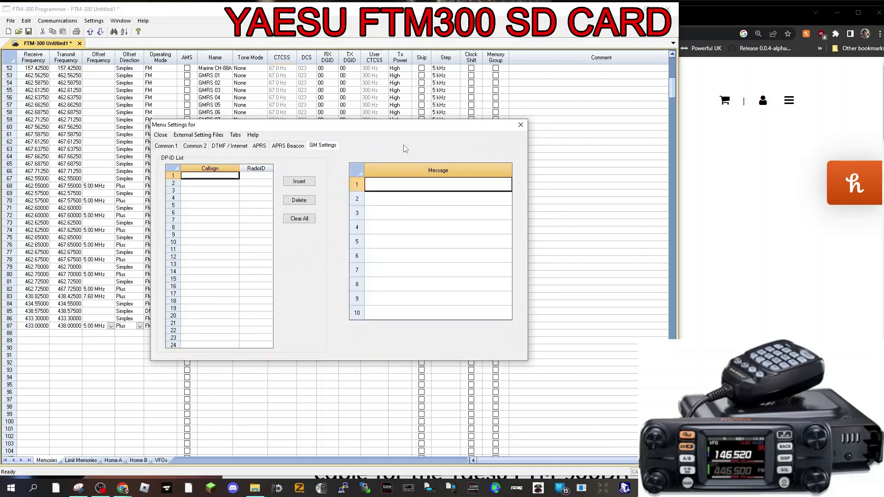
click(520, 125)
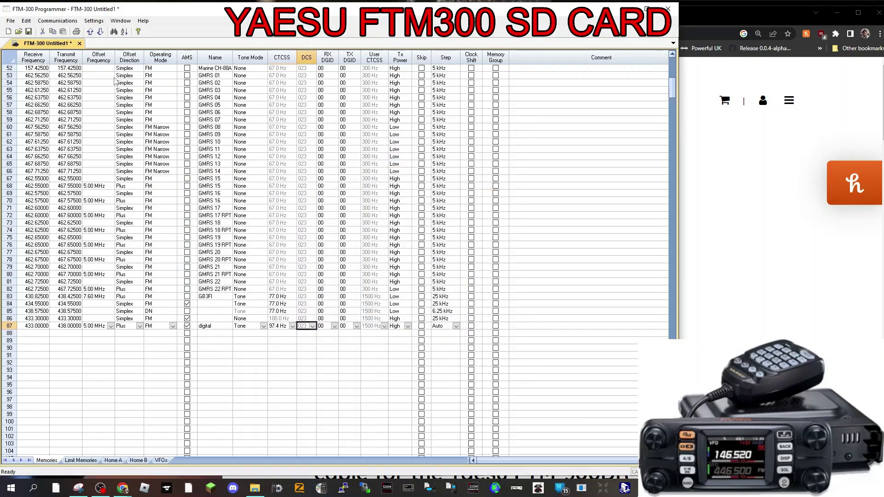
- Search RepeaterBook for 2 meter and 70 cm repeaters within 20 miles of Weston-super-Mare, UK
click(57, 20)
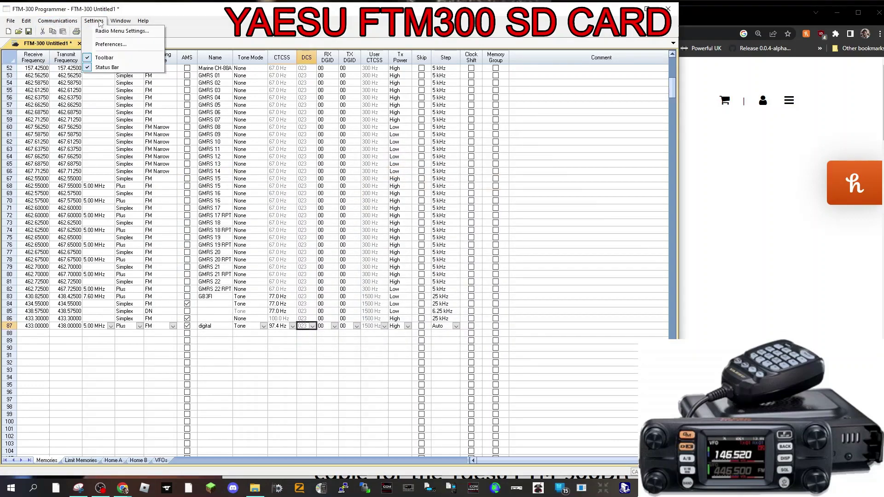
mouse_move(11, 22)
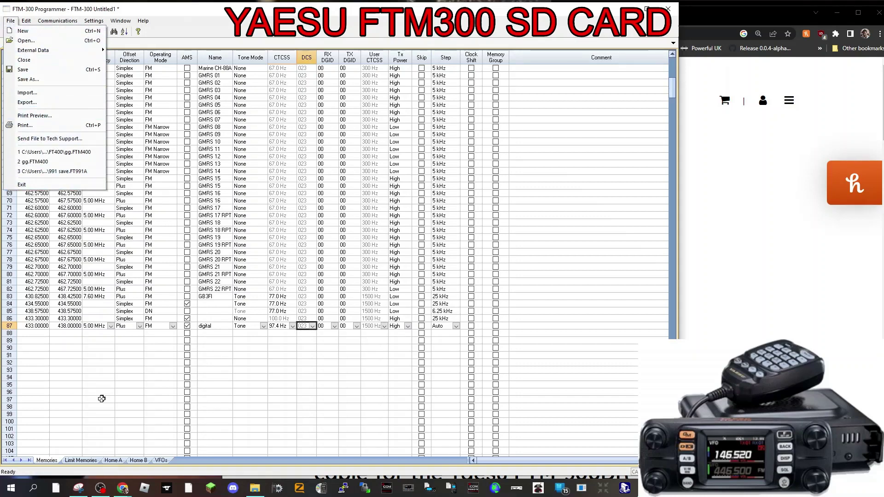
mouse_move(57, 21)
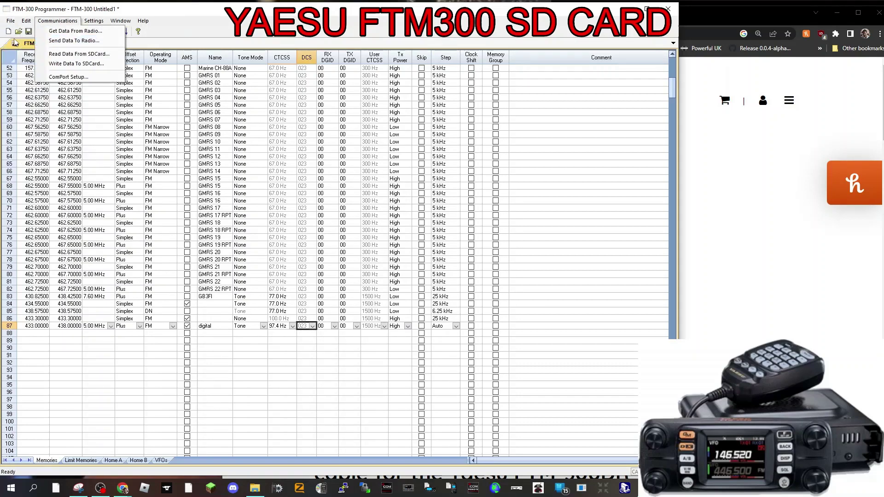
mouse_move(34, 51)
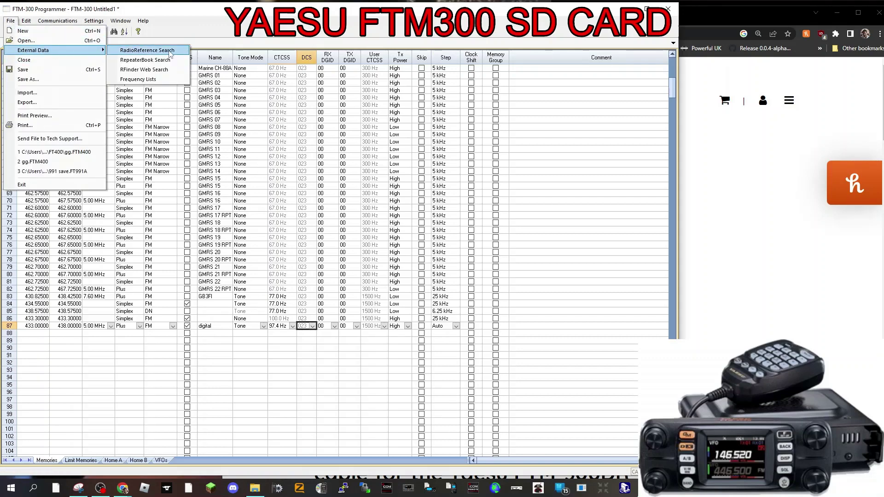
click(159, 62)
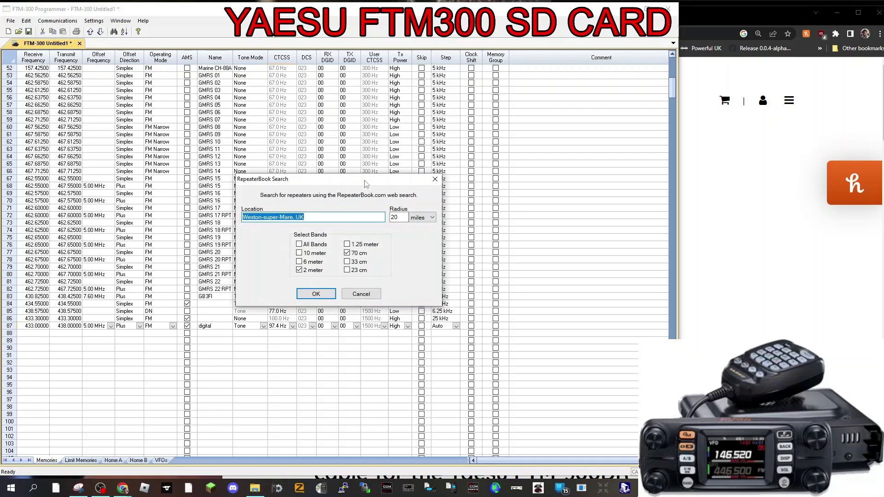
drag(364, 183, 346, 160)
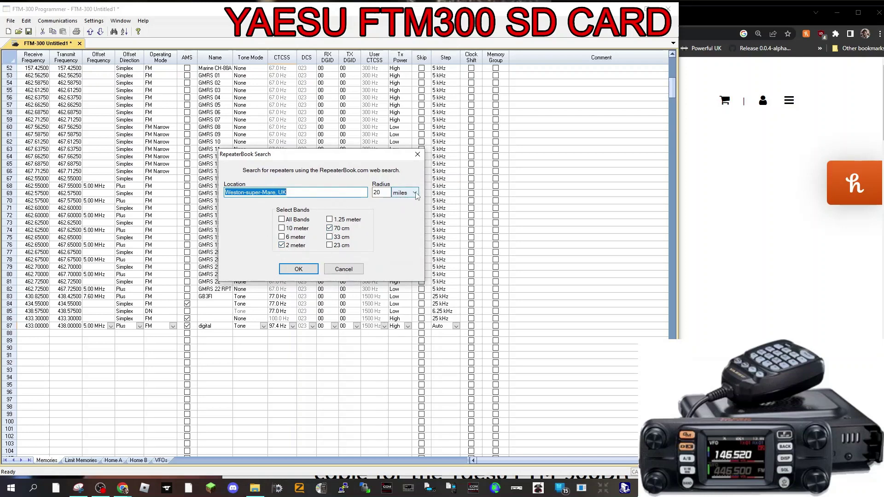
click(298, 269)
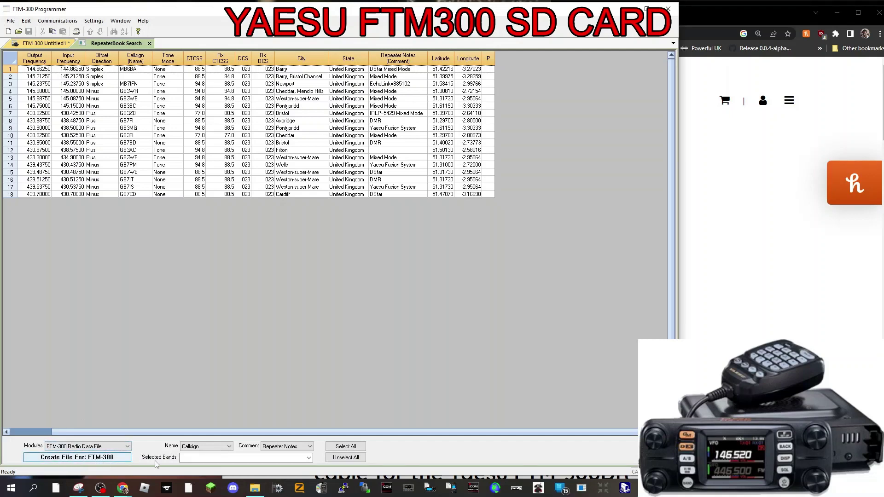
- Create an FTM-300 file from the repeater results, keeping 144MHz, 420MHz, DMR, DStar and Yaesu Fusion System as selected bands
click(309, 458)
click(308, 459)
click(309, 458)
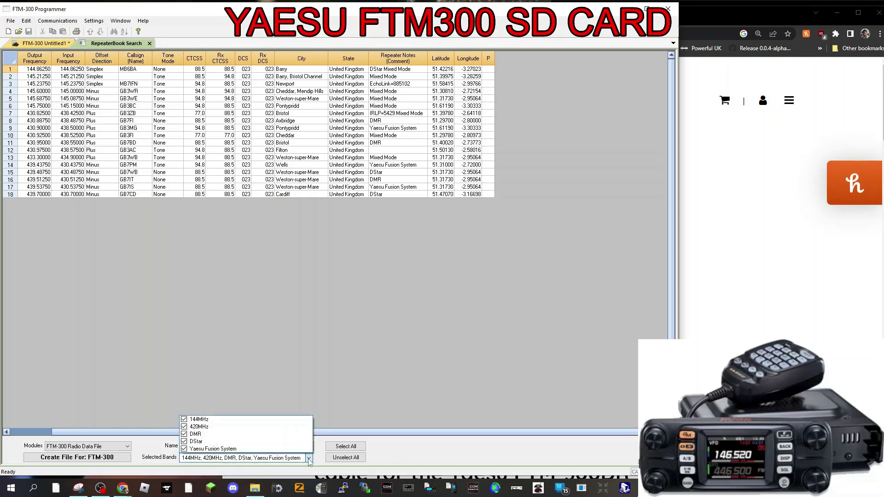
click(309, 459)
click(309, 459)
click(308, 458)
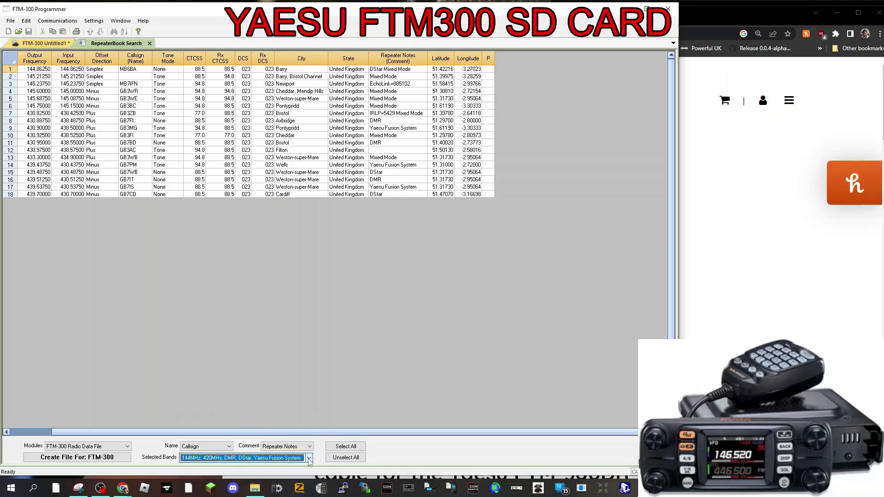
click(66, 458)
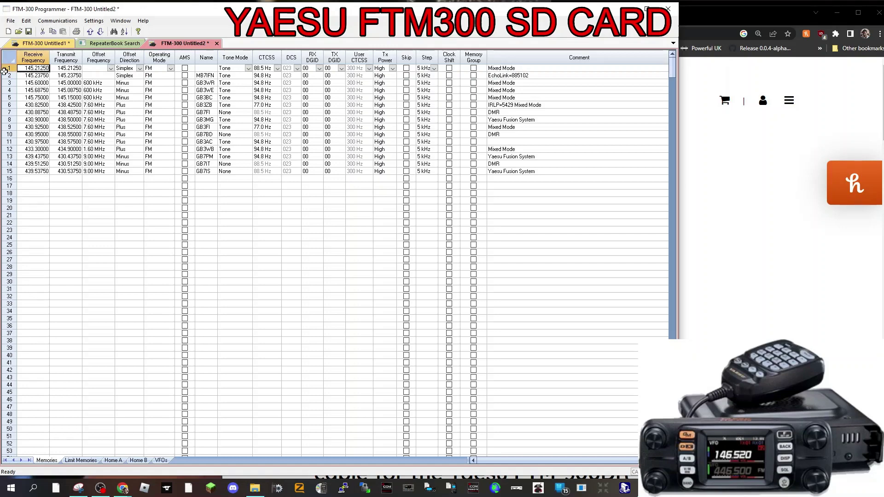
- Copy repeater channels 1 to 15 from the new file and paste them into FTM-300 Untitled1 starting at channel 88
drag(9, 68, 35, 172)
right_click(49, 126)
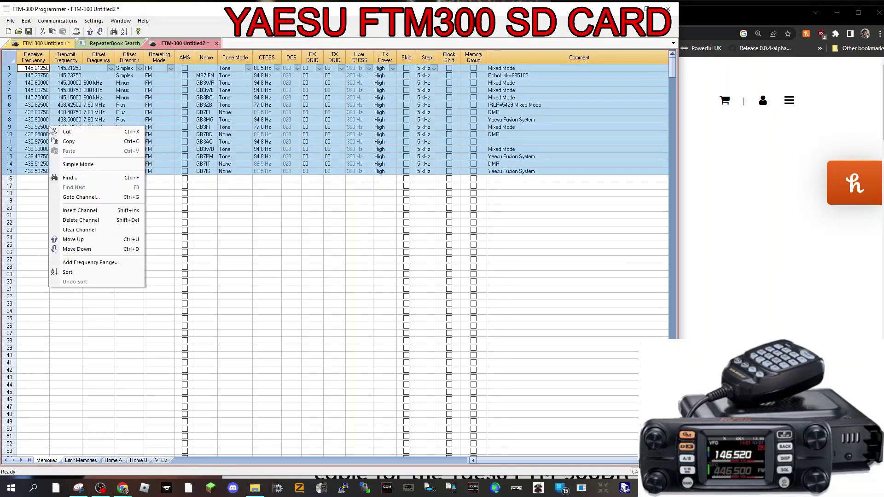
click(73, 142)
click(48, 44)
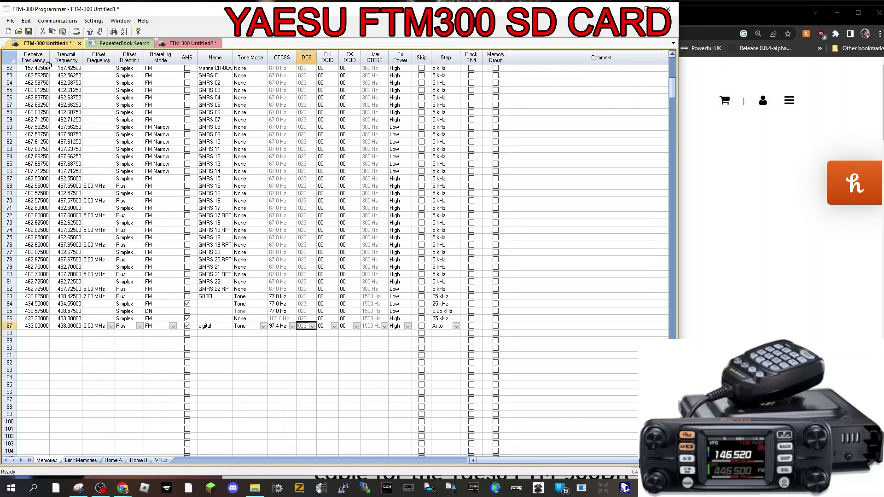
click(10, 334)
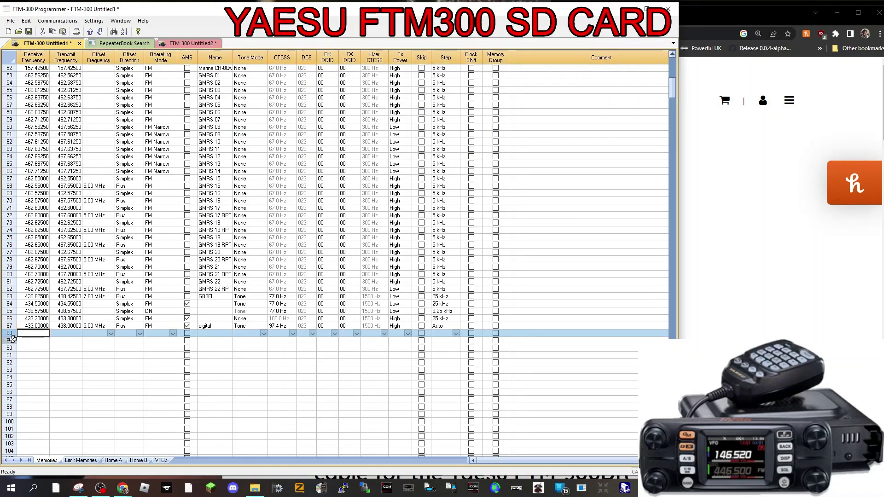
right_click(26, 355)
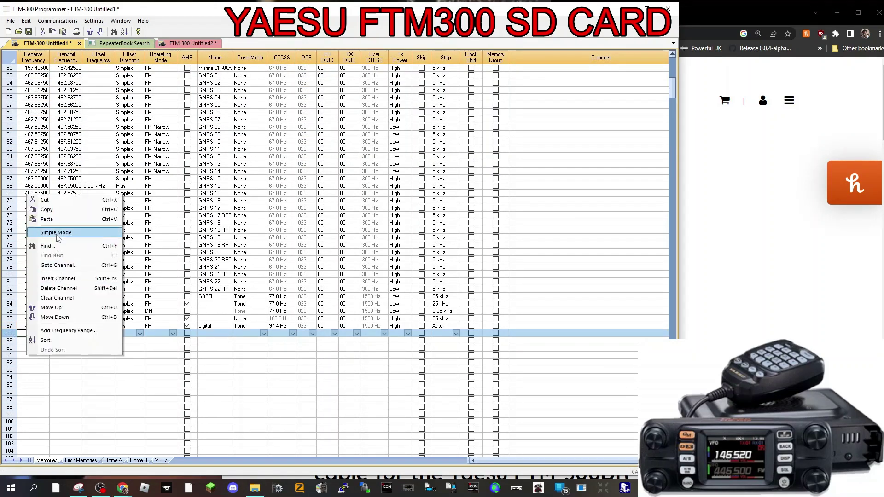
click(47, 220)
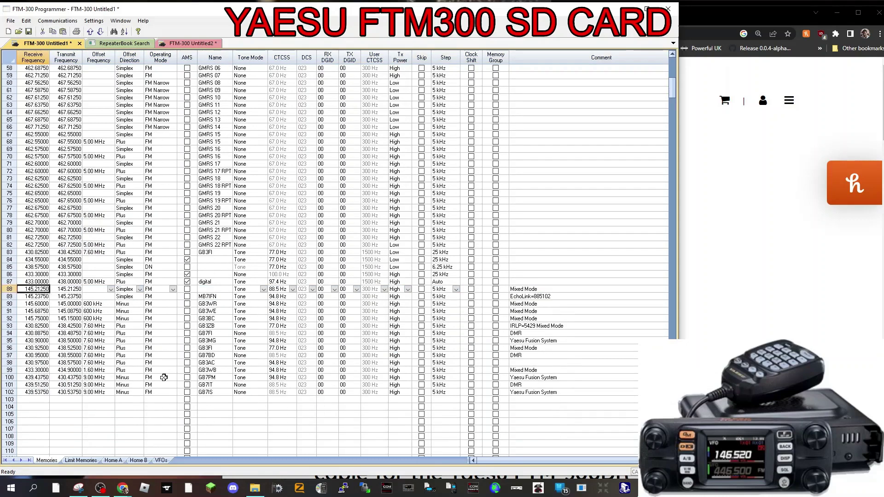
- Write the FTM-300 Untitled1 data to the SD card and acknowledge the completion
scroll(163, 378, up, 3)
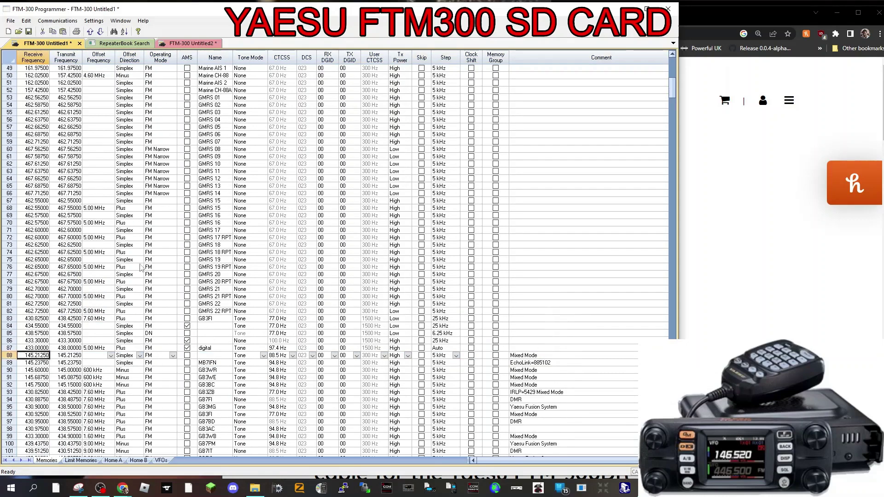
click(65, 22)
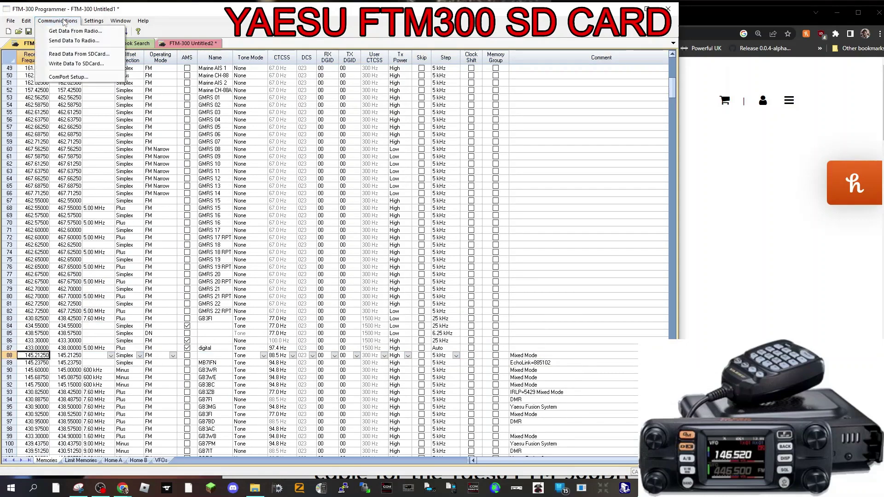
click(76, 64)
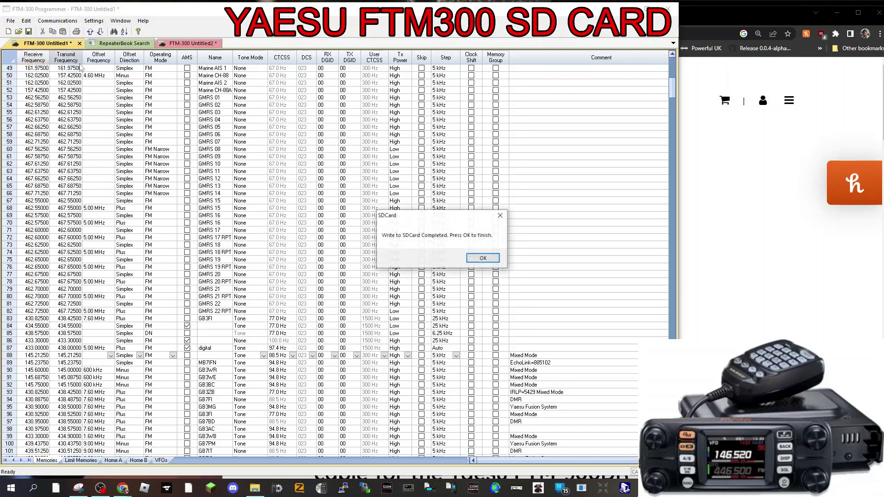
click(471, 260)
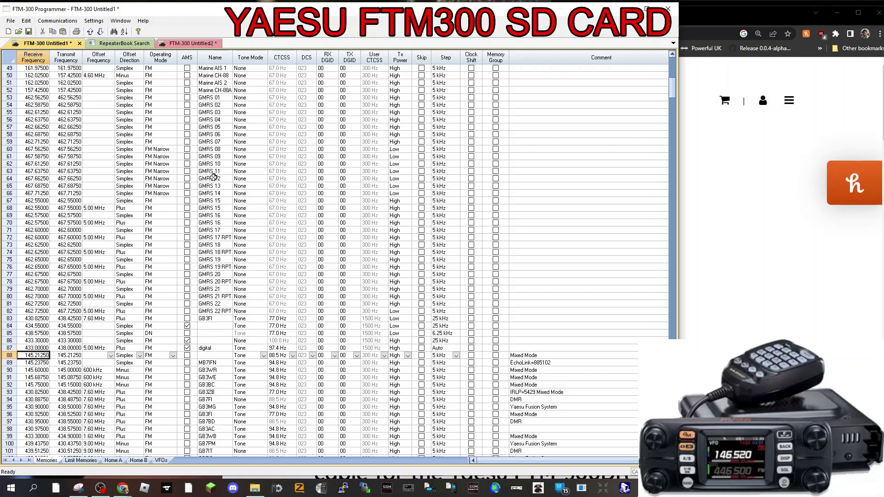
click(63, 23)
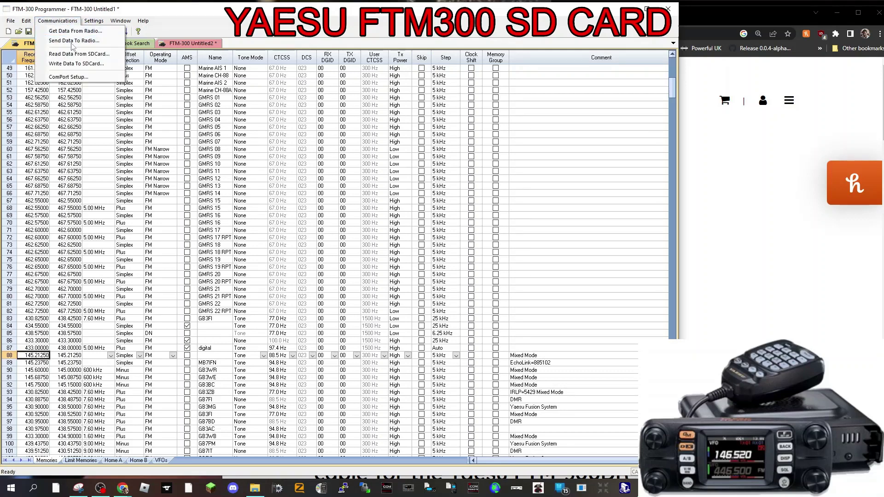
mouse_move(90, 26)
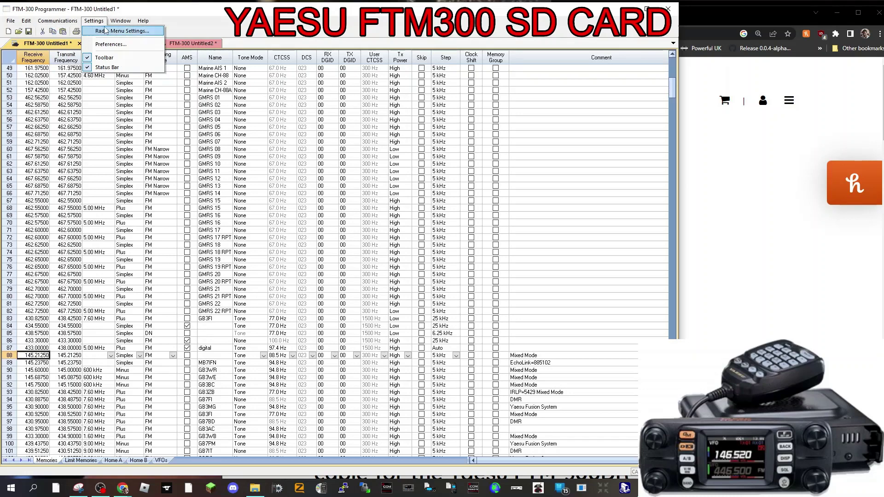
- Add the GMRS (General Mobile Radio Service) frequency list to the memory channels of FTM-300 Untitled1
mouse_move(125, 26)
mouse_move(10, 21)
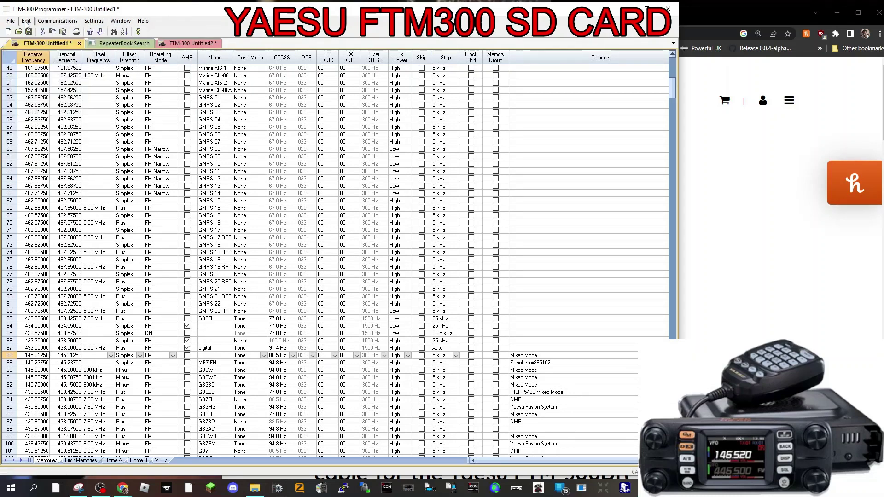
mouse_move(33, 50)
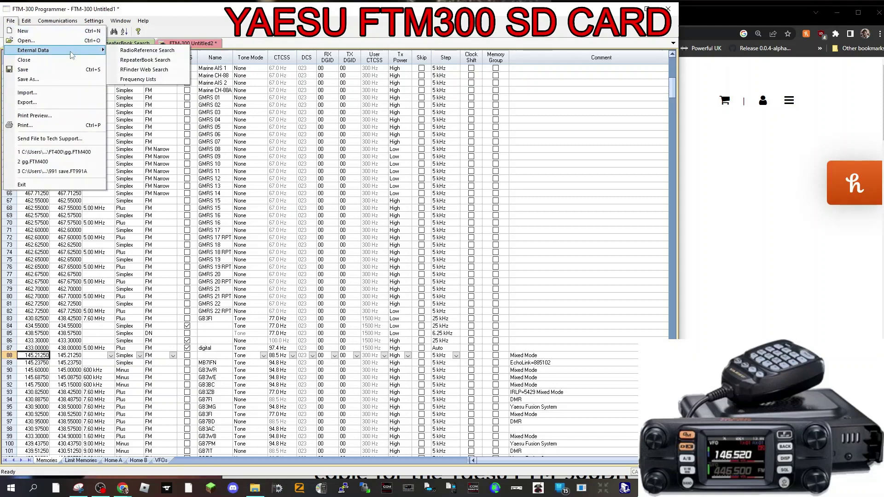
click(150, 79)
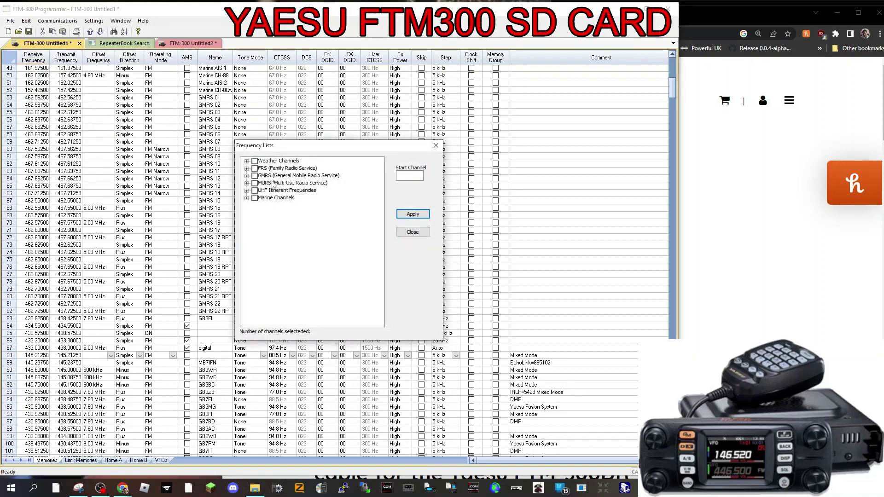
click(255, 177)
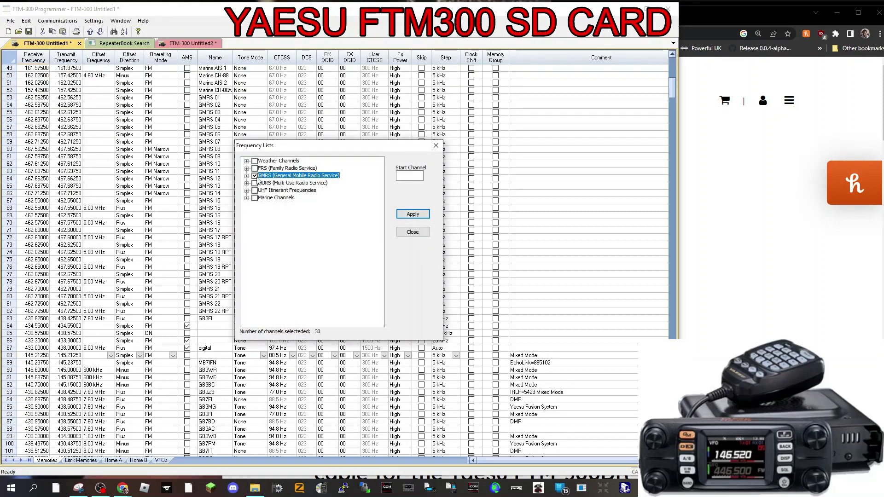
click(413, 215)
click(400, 216)
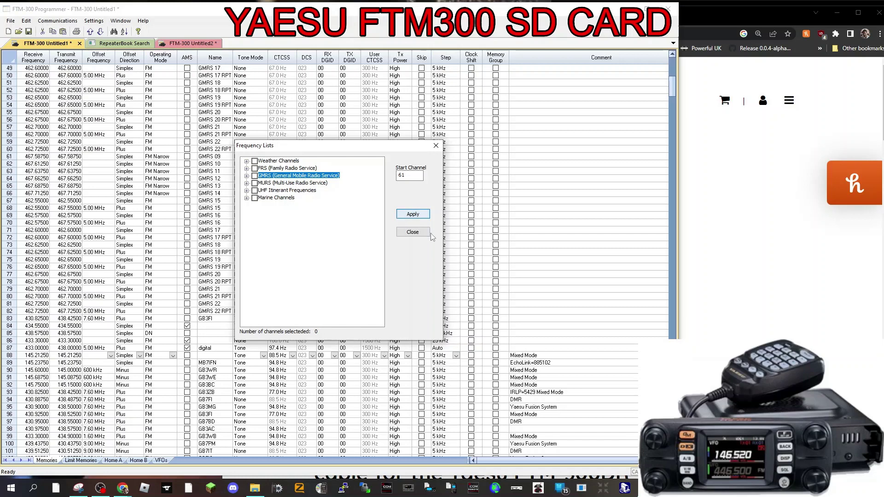
click(435, 146)
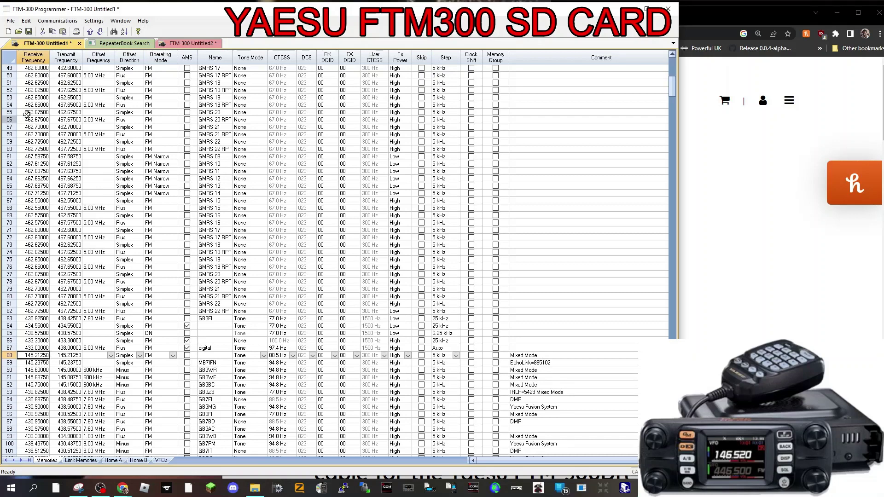
- Insert a blank channel at position 88, ahead of the pasted repeater channels
click(10, 21)
mouse_move(26, 21)
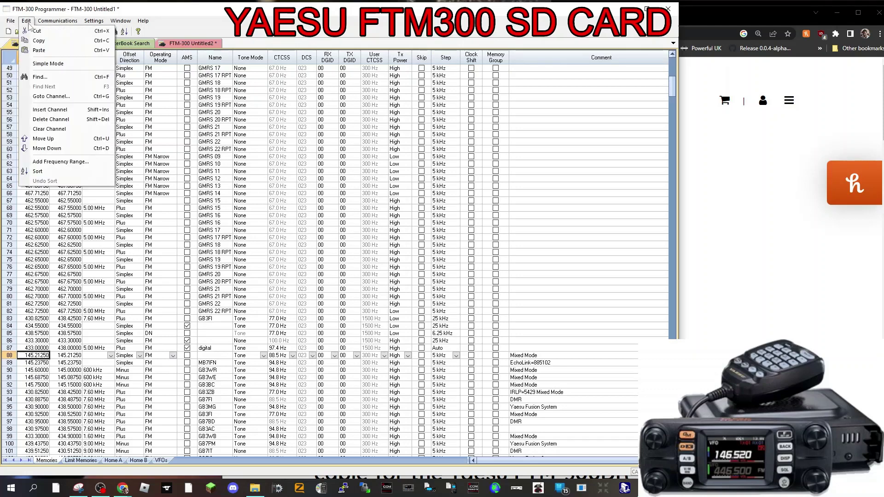
click(50, 110)
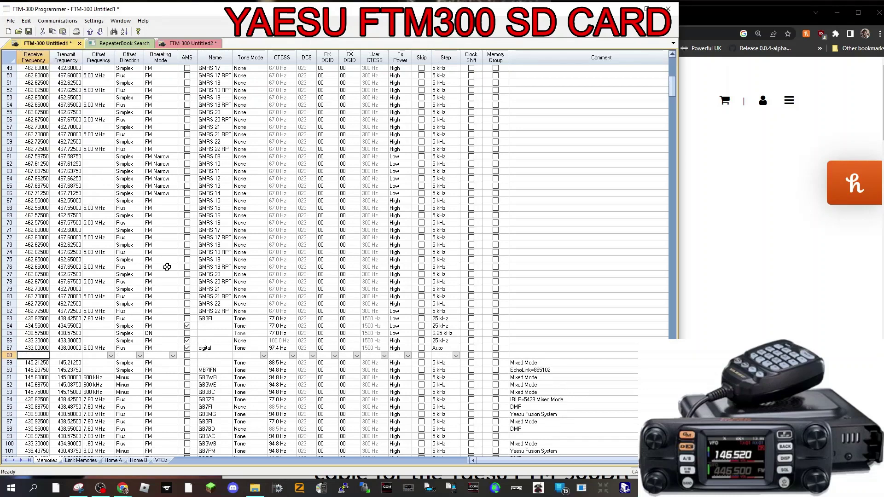
scroll(201, 297, down, 7)
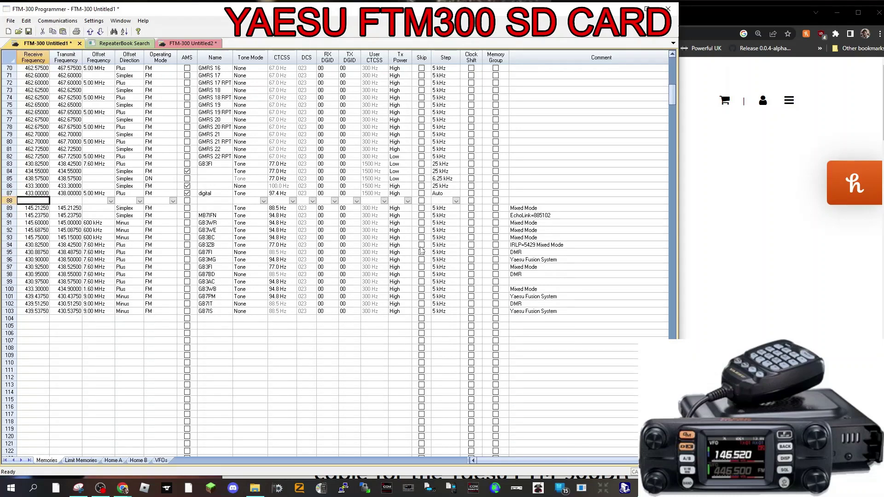
scroll(582, 157, up, 6)
scroll(572, 278, up, 6)
click(63, 22)
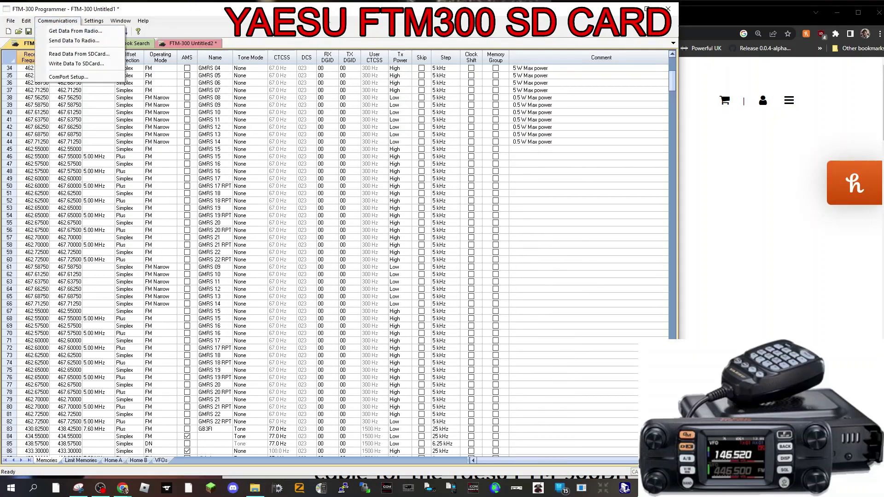
key(Escape)
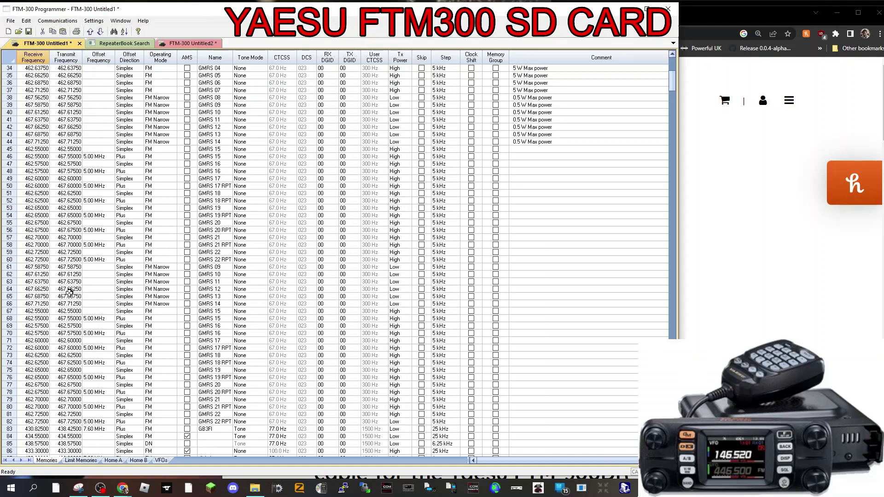
scroll(61, 306, down, 4)
scroll(76, 281, up, 2)
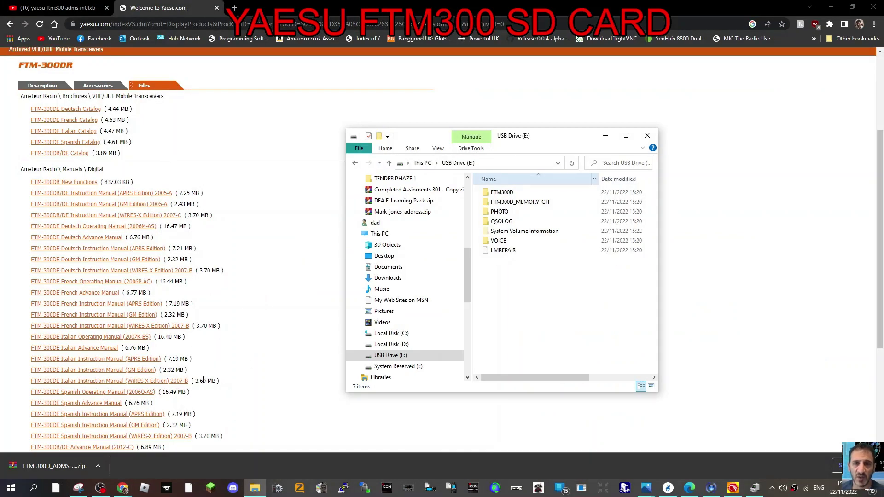
- Run setup.exe from the FTM-300D_ADMS-12_ENG folder inside the downloaded FTM-300D ADMS-12 zip archive
scroll(198, 187, up, 3)
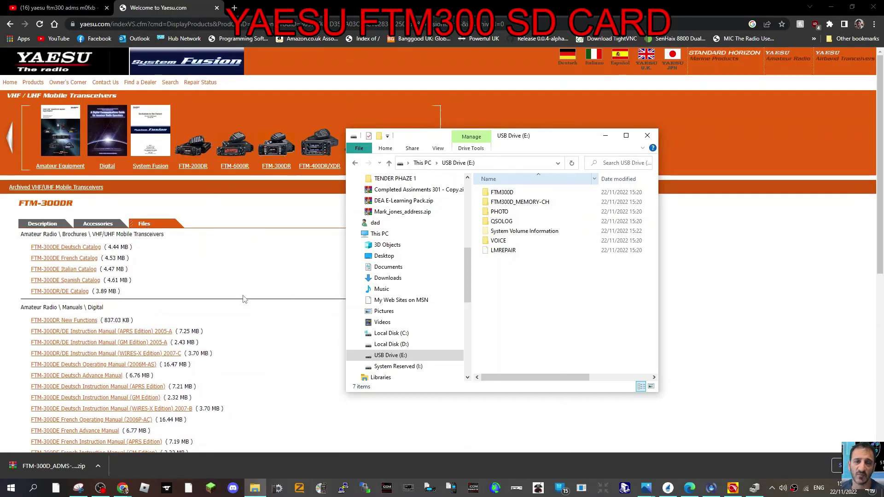
scroll(244, 304, down, 6)
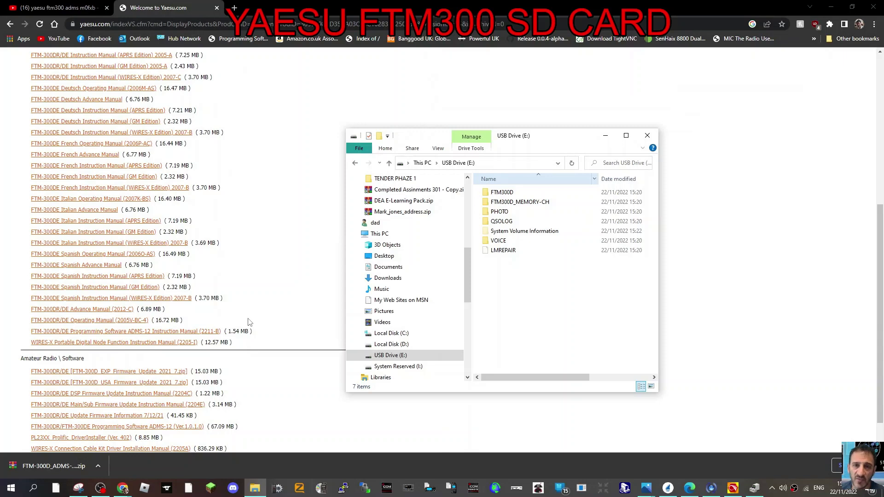
scroll(248, 322, down, 1)
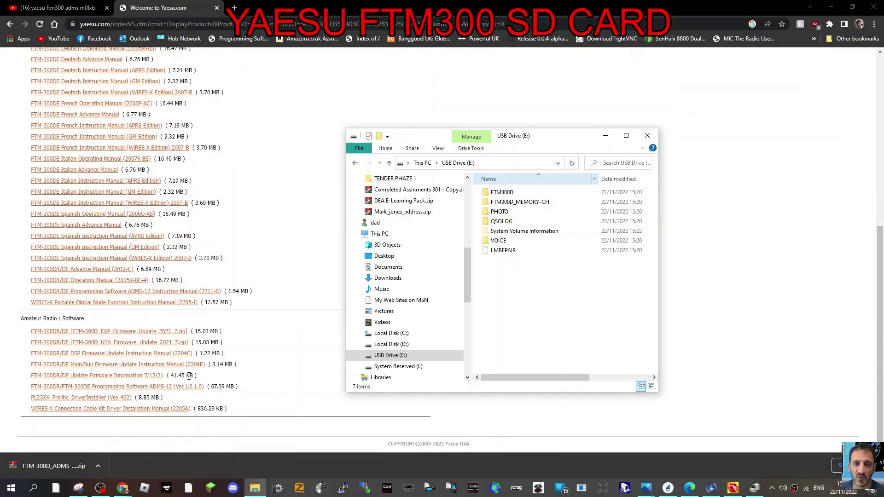
click(57, 463)
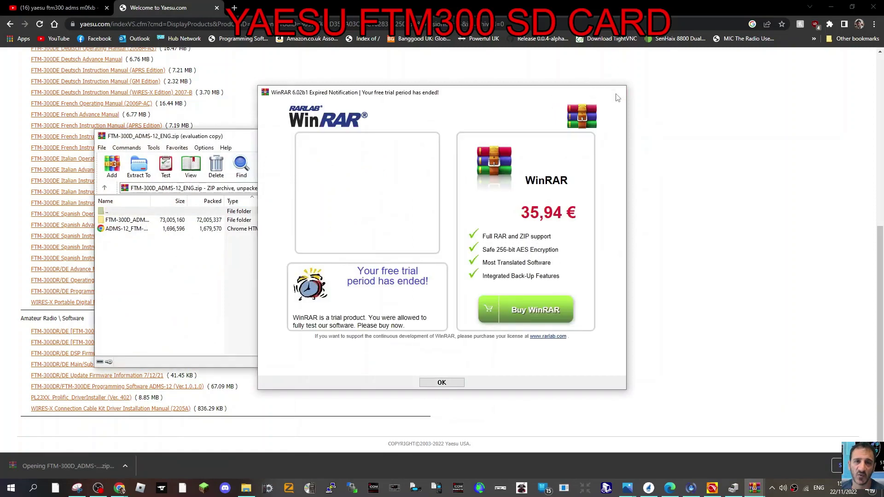
key(Escape)
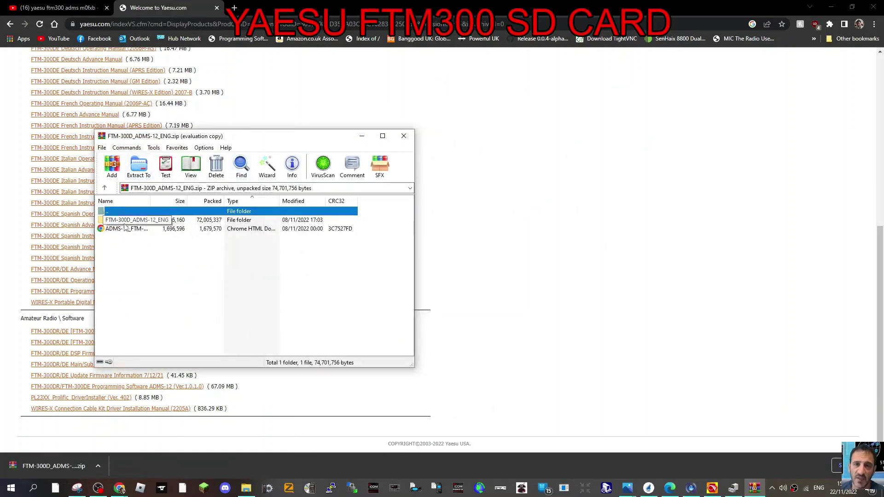
double_click(122, 220)
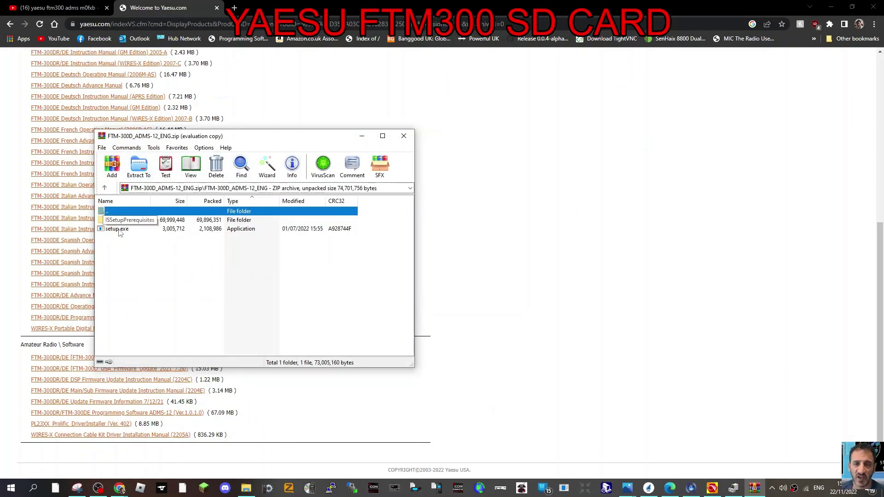
click(119, 230)
double_click(118, 232)
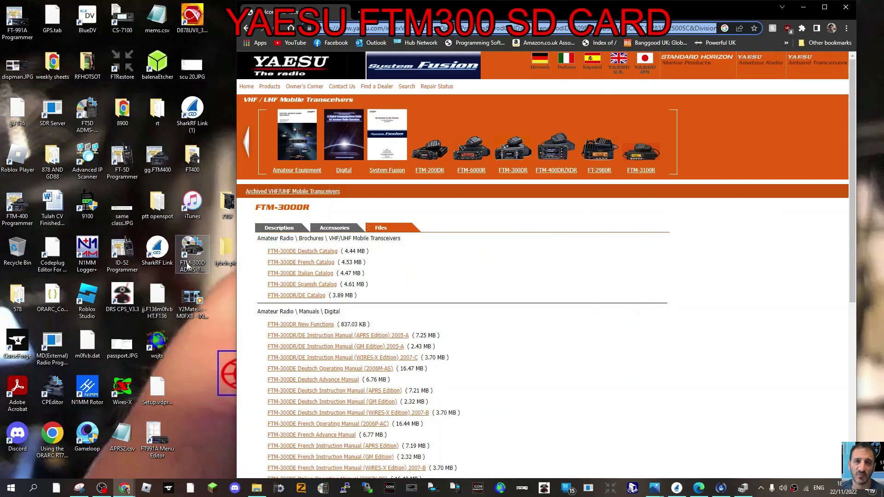
- Switch to the FTM-300D ADMS-12 programmer and load all SD card data from CLNFTM300D.dat in FTM300D\BACKUP on USB Drive (E:), acknowledging completion
double_click(193, 256)
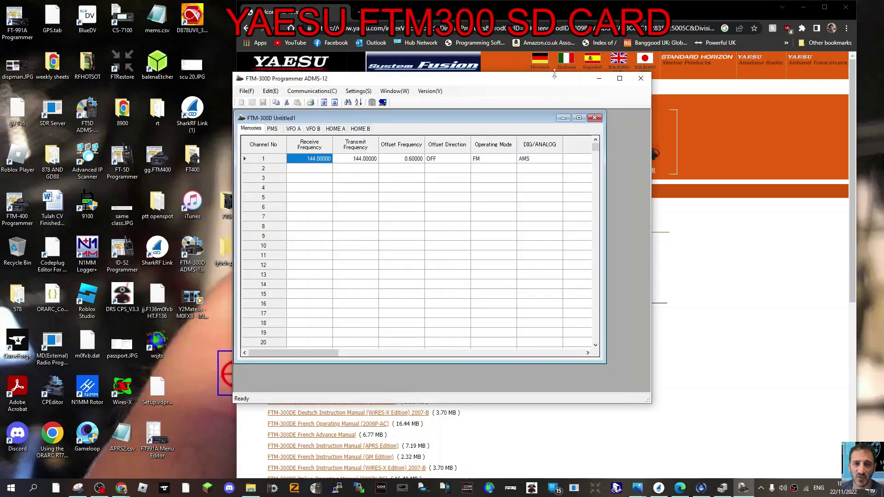
drag(554, 82, 357, 83)
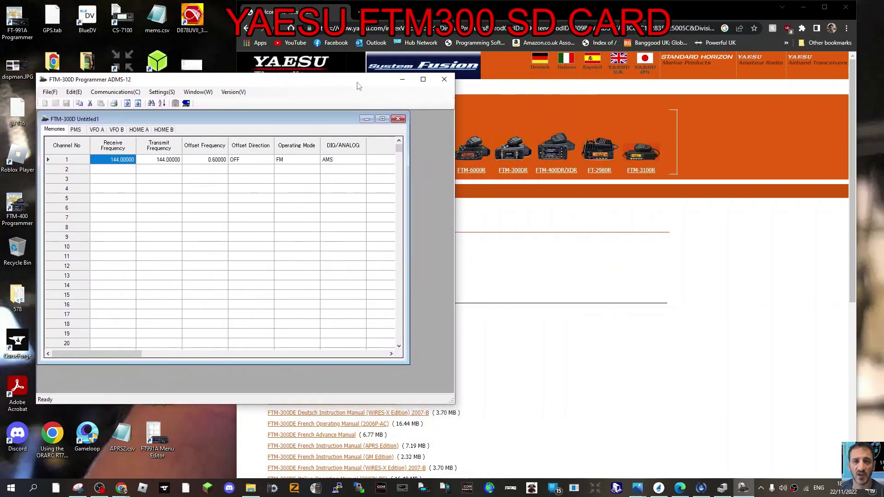
click(121, 94)
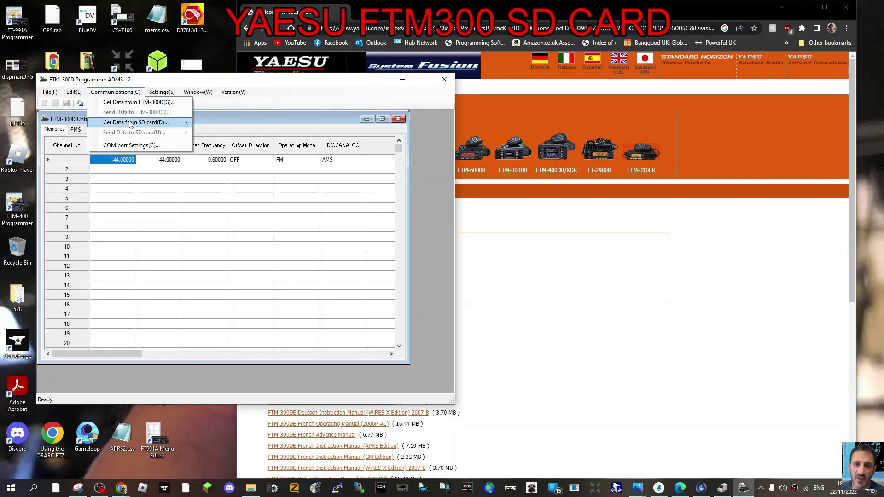
mouse_move(130, 123)
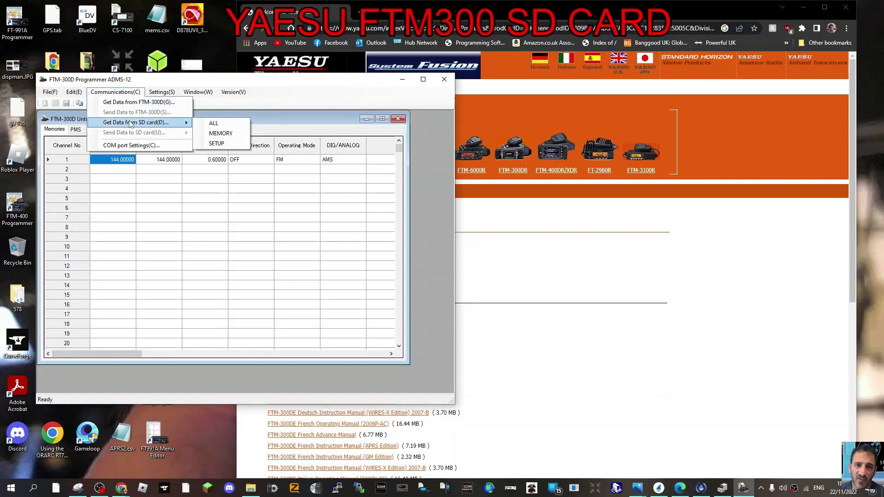
click(221, 124)
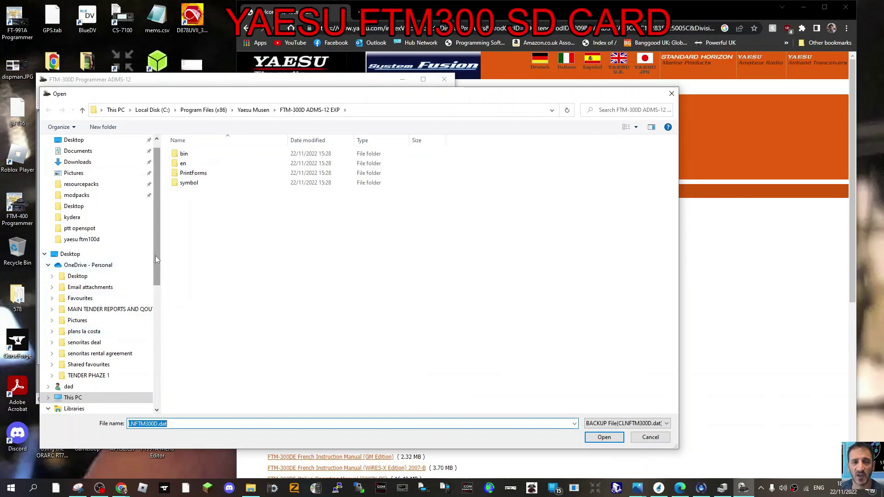
scroll(156, 259, down, 6)
click(81, 297)
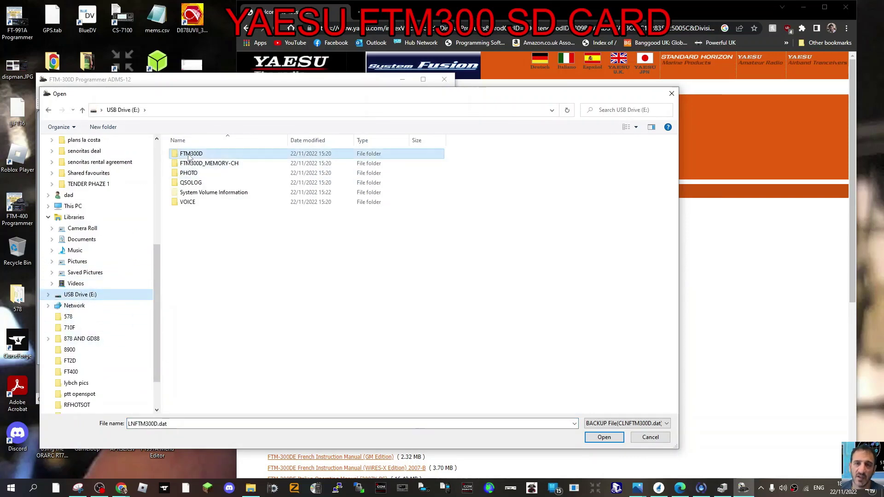
double_click(189, 155)
double_click(189, 155)
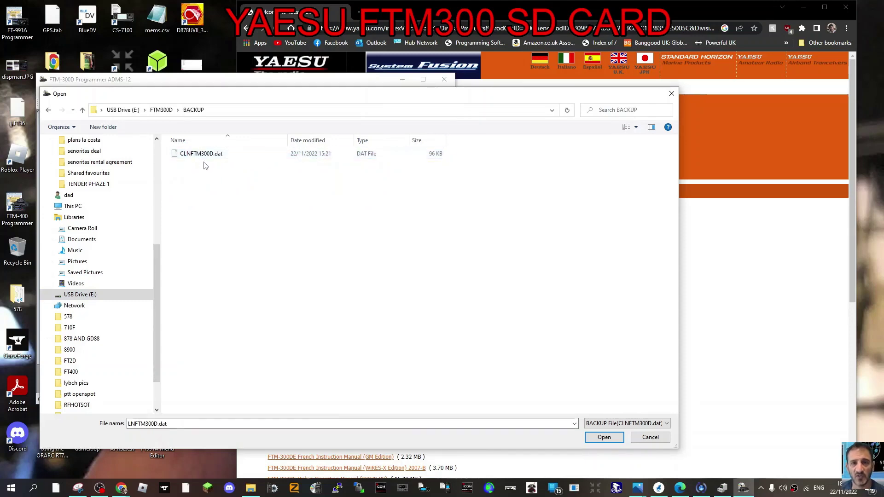
double_click(203, 155)
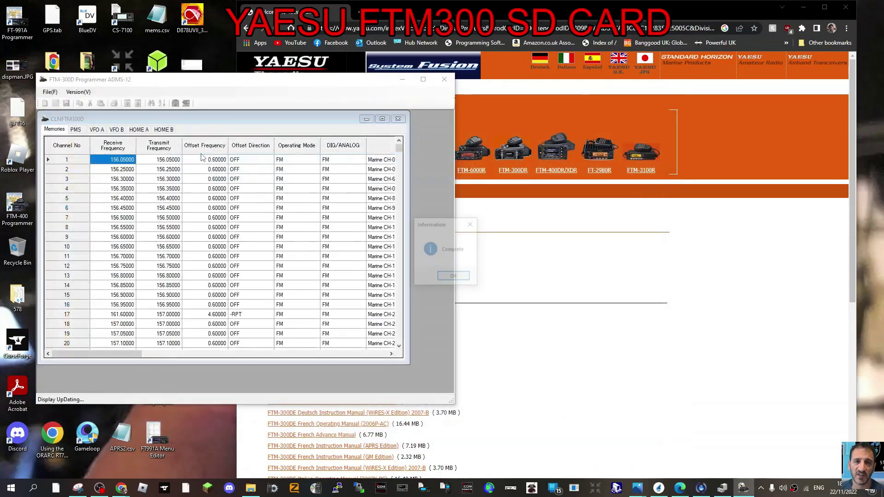
click(462, 277)
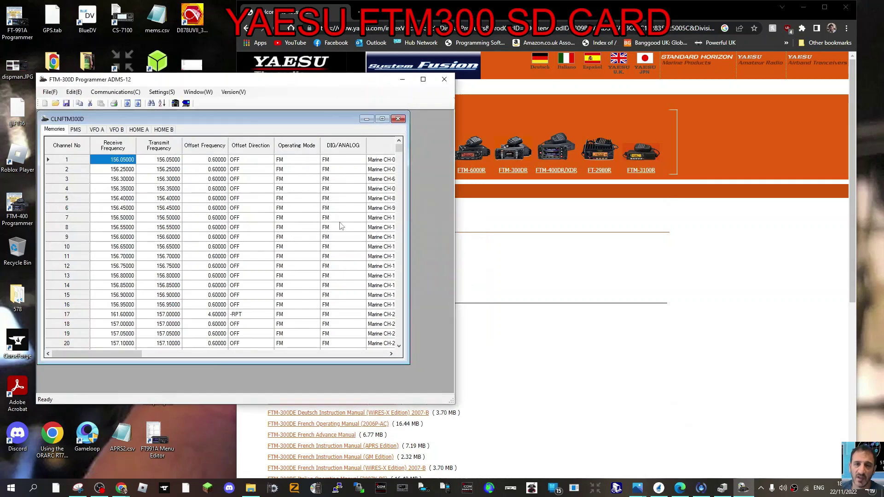
- Review the loaded memory channels and the PMS, VFO A, VFO B and HOME A frequency tables
scroll(244, 258, down, 18)
scroll(234, 266, up, 5)
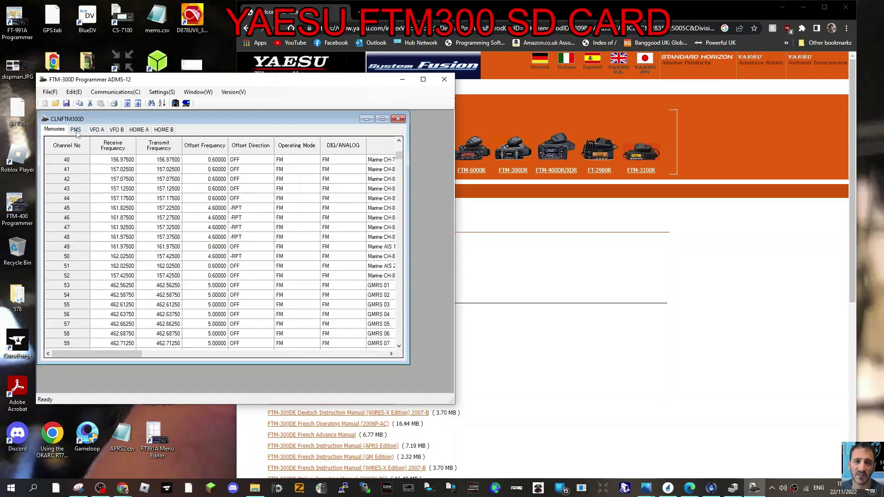
click(76, 131)
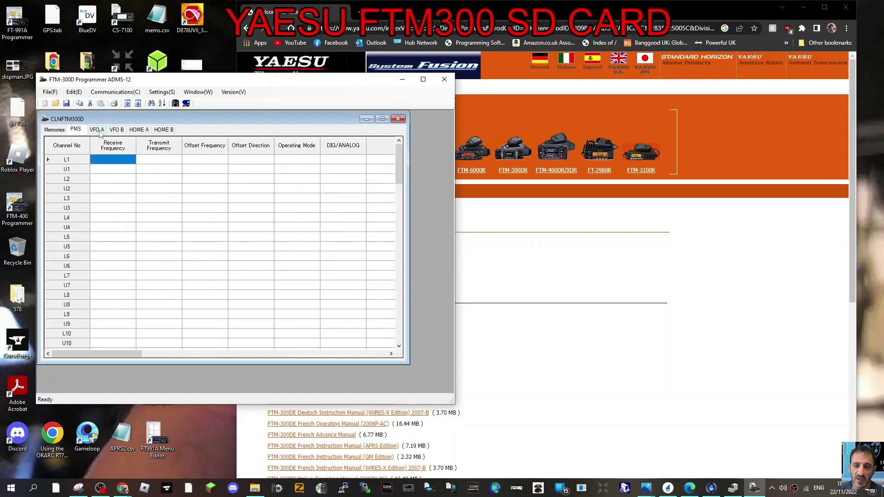
click(98, 131)
click(115, 131)
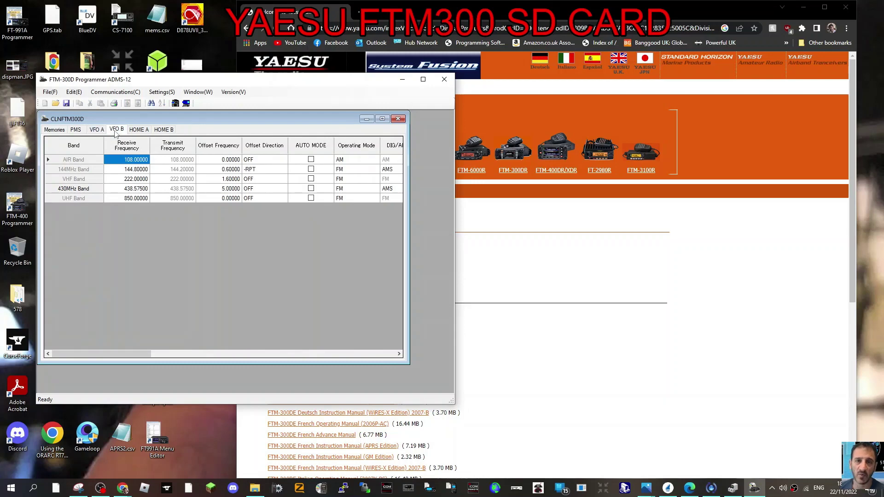
click(136, 130)
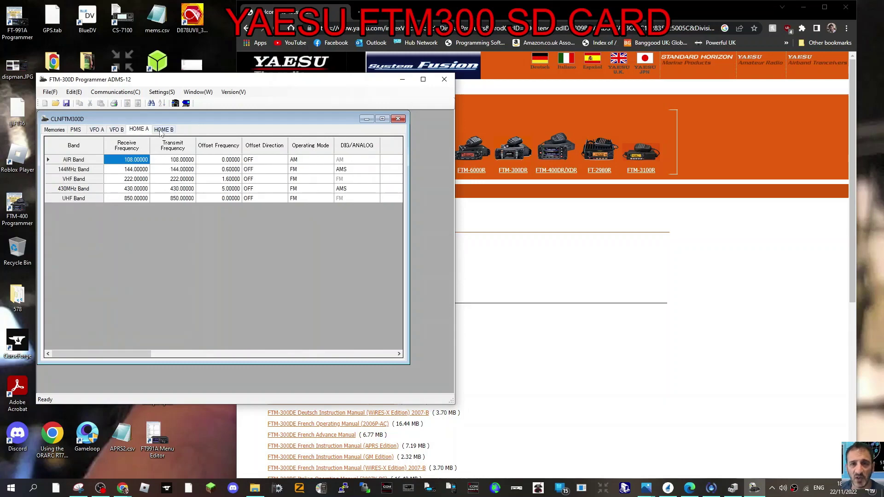
- Open the radio settings and review the Common and GM WIRES-X options
click(154, 93)
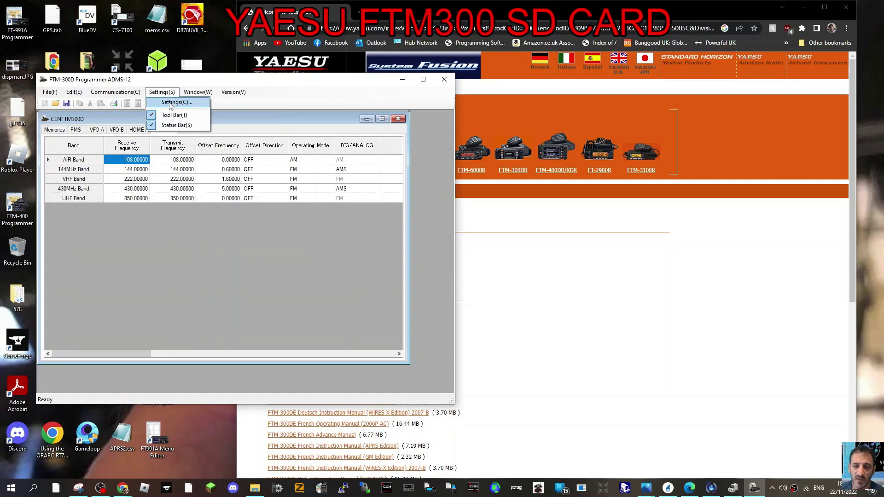
click(170, 103)
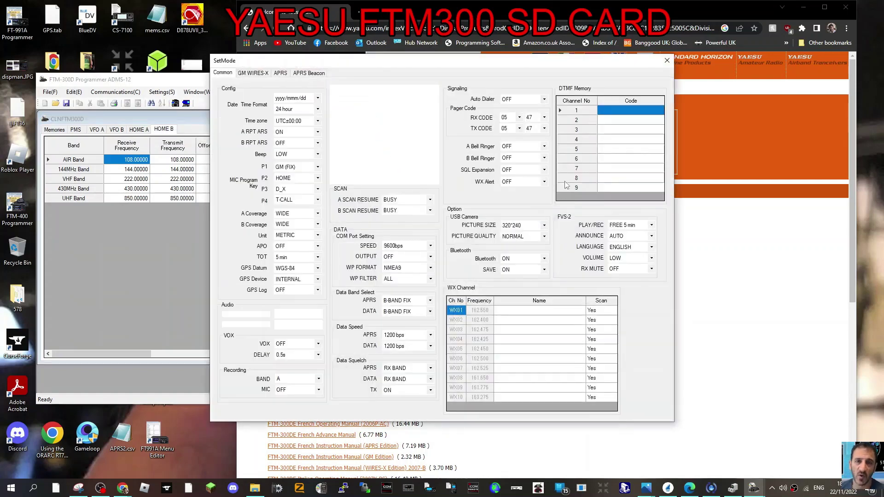
drag(584, 66, 450, 65)
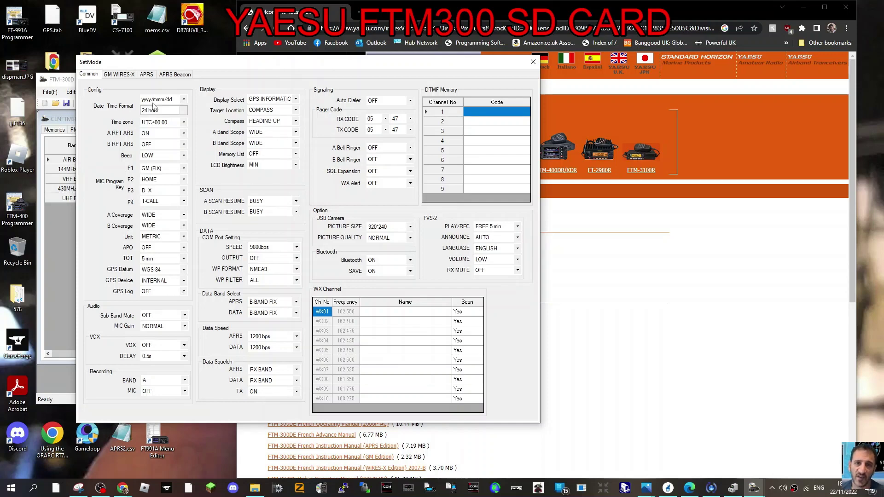
click(119, 75)
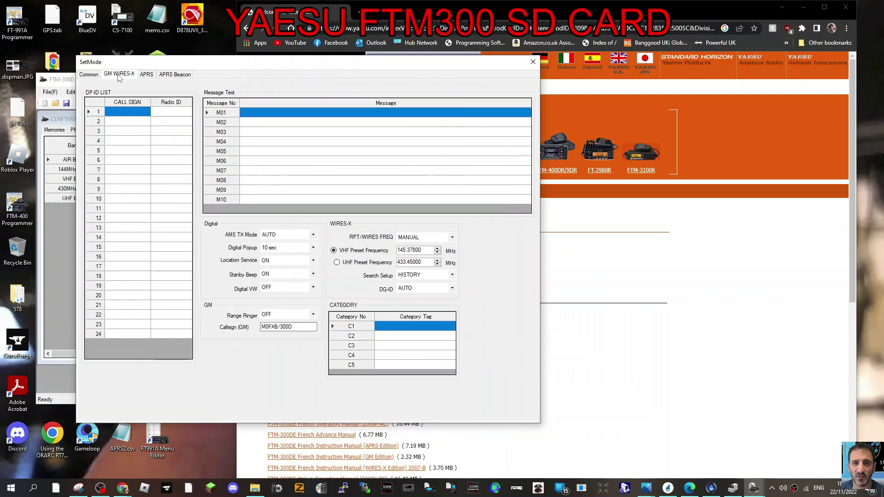
- Replace APRS message text 1 with the operator's callsign and first name followed by "ho", view the APRS Beacon settings and close the dialog
click(145, 75)
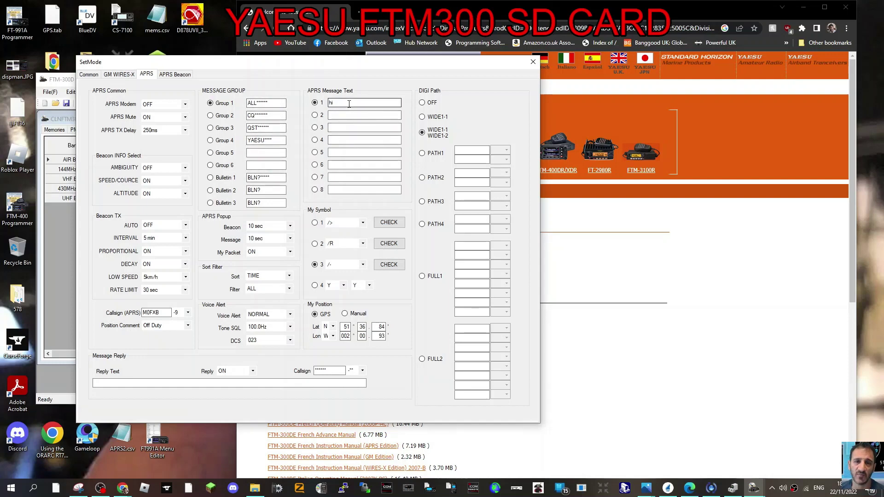
double_click(337, 102)
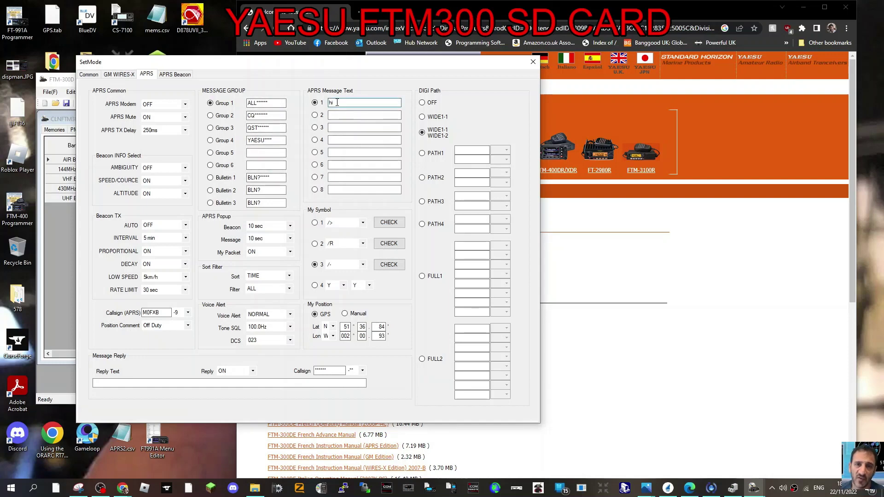
text(M0fxb andreas ho)
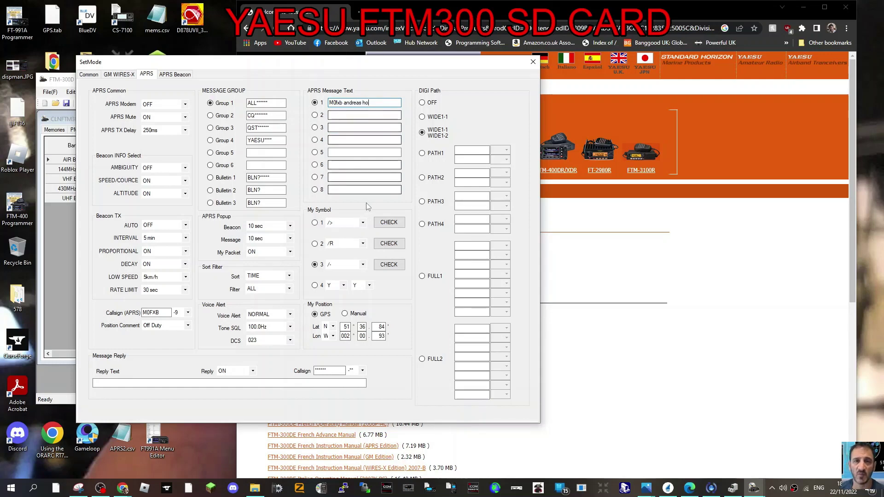
key(ctrl+Tab)
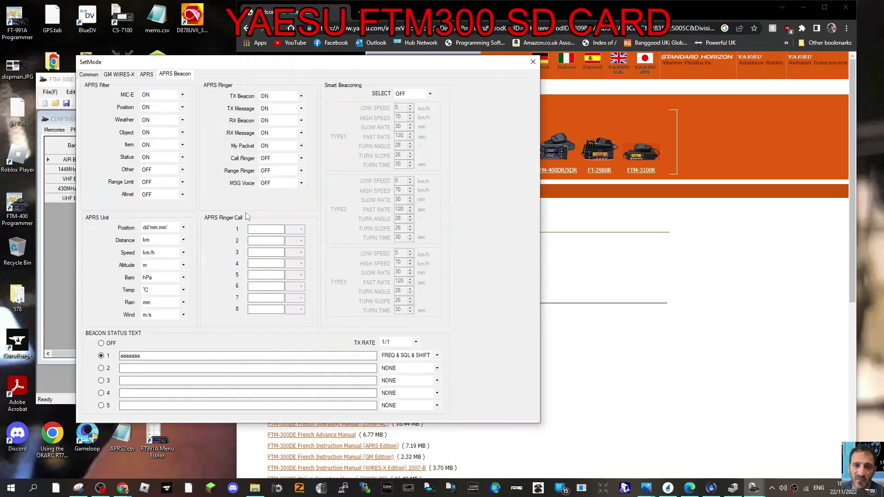
click(533, 63)
- Enter a receive frequency of 433.30000 MHz for memory channel 86
click(97, 130)
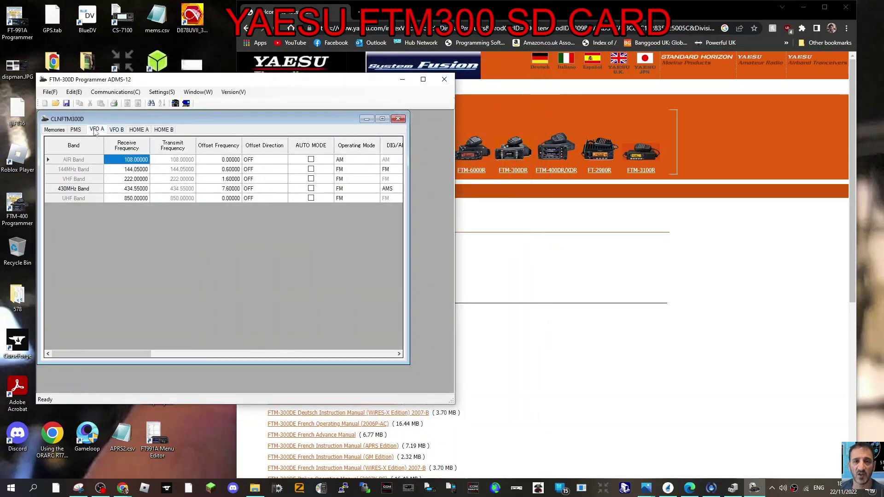
click(54, 130)
scroll(244, 263, down, 15)
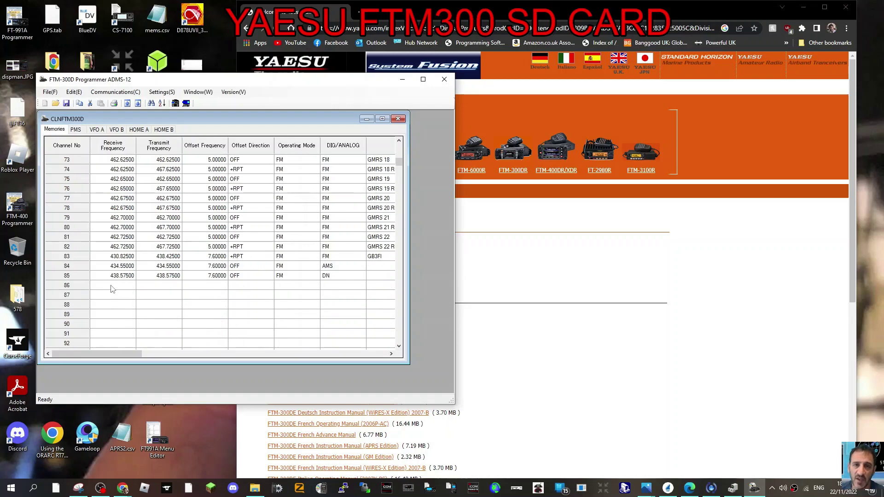
click(112, 286)
click(114, 286)
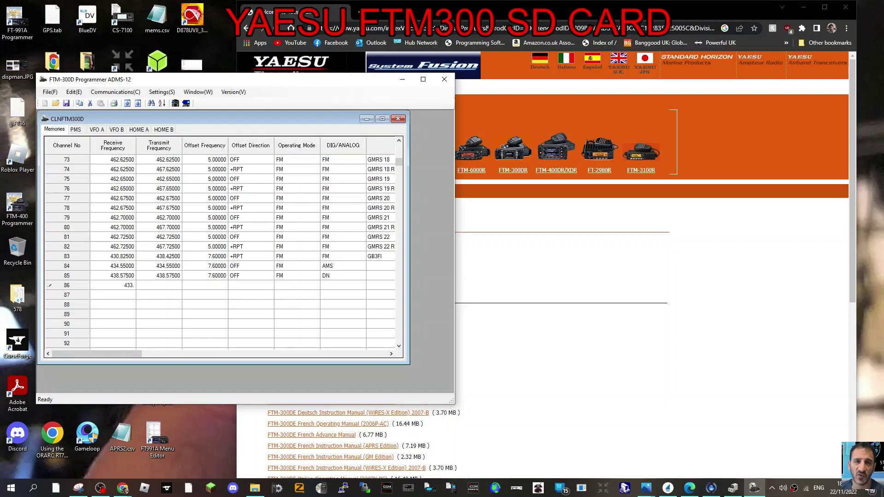
click(168, 285)
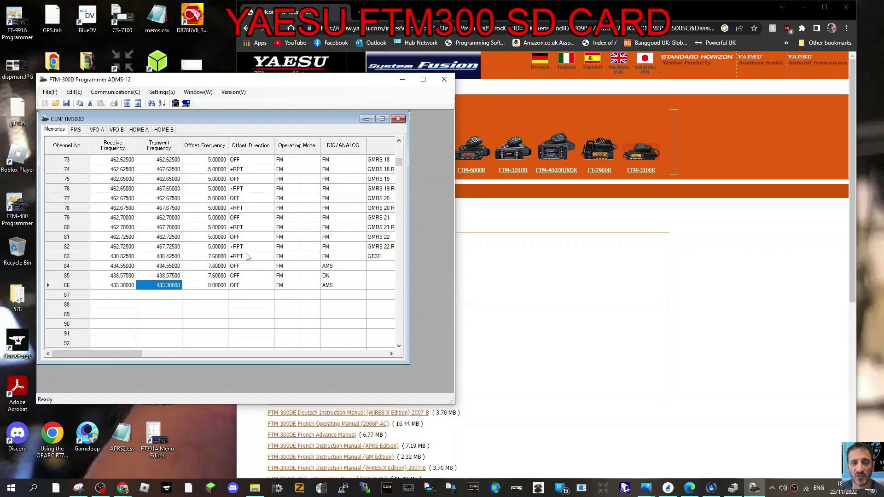
- Keep channel 86's offset direction OFF and operating mode FM, widening the channel table to show the full Name column
click(259, 285)
click(270, 285)
click(242, 295)
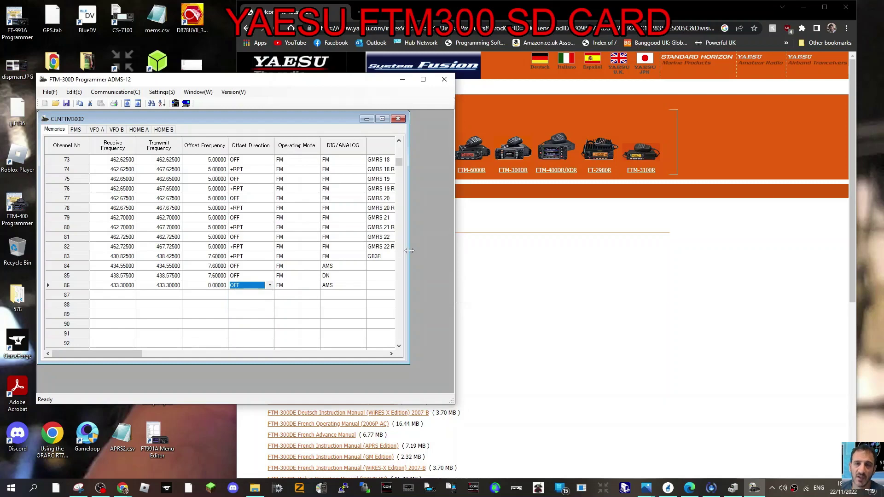
drag(409, 250, 453, 250)
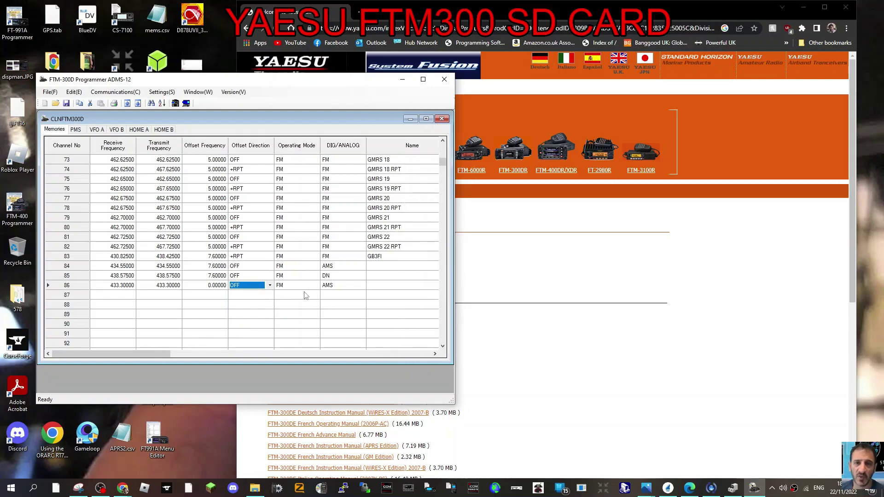
click(290, 287)
click(315, 286)
click(315, 286)
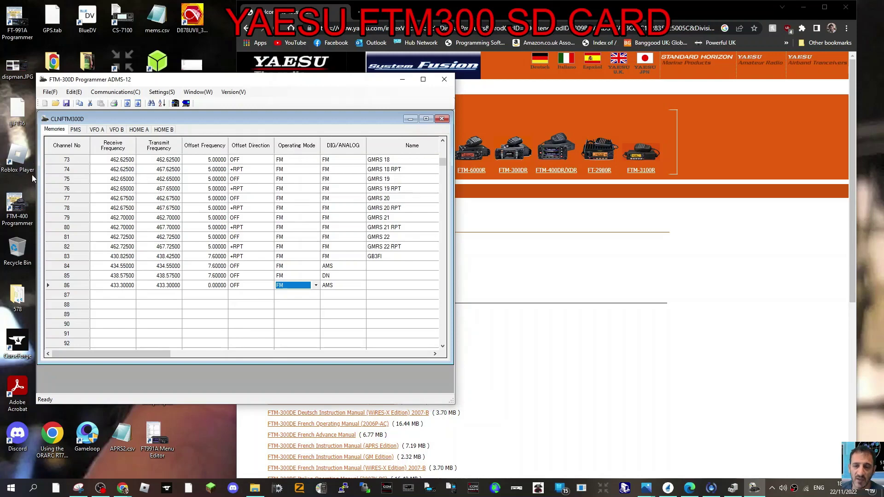
- Write all data to the SD card, replacing CLNFTM300D.dat in FTM300D\BACKUP on USB Drive (E:), and acknowledge completion
click(115, 93)
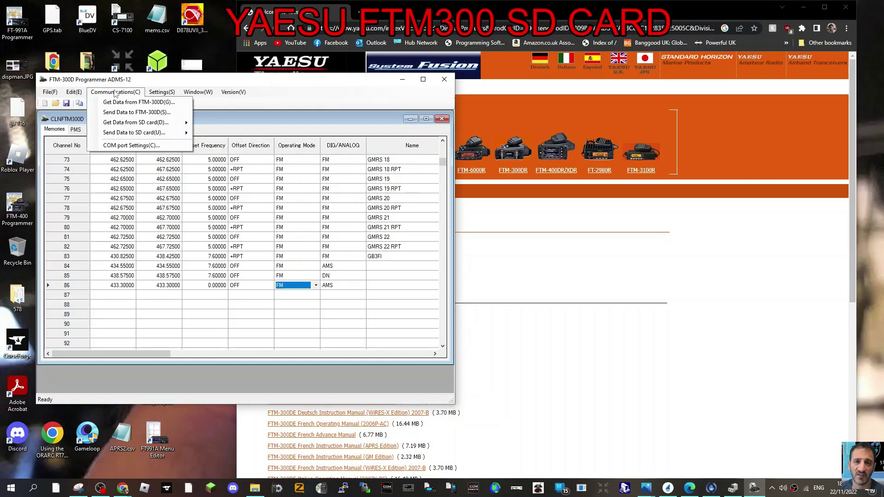
mouse_move(125, 134)
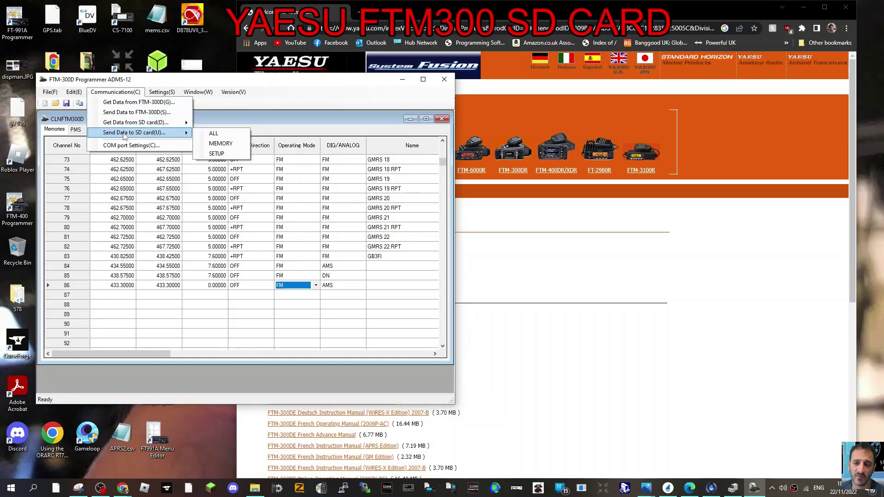
click(214, 133)
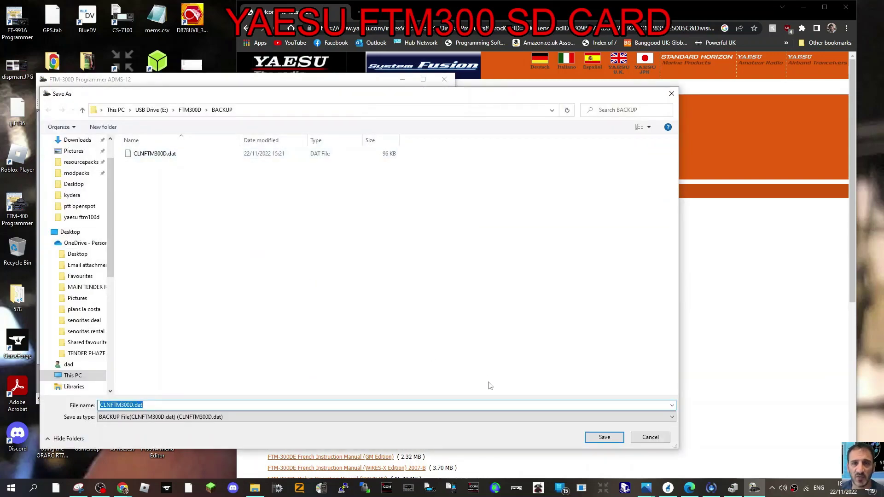
click(610, 438)
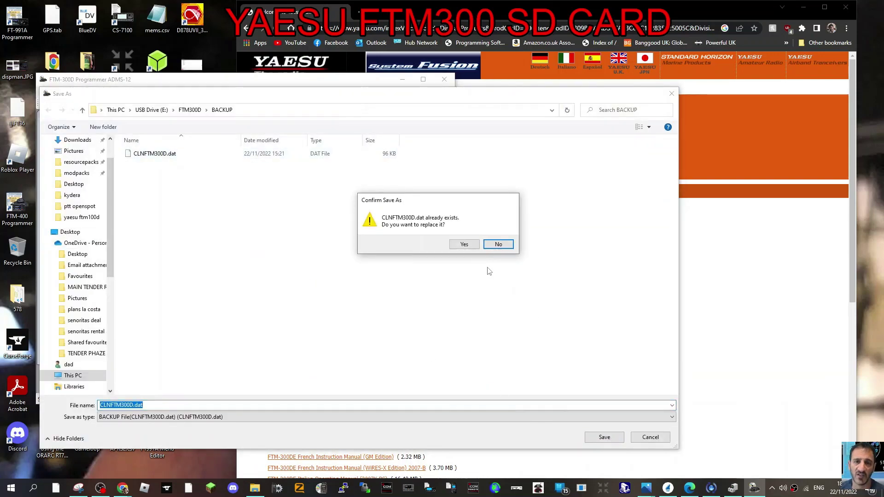
click(463, 244)
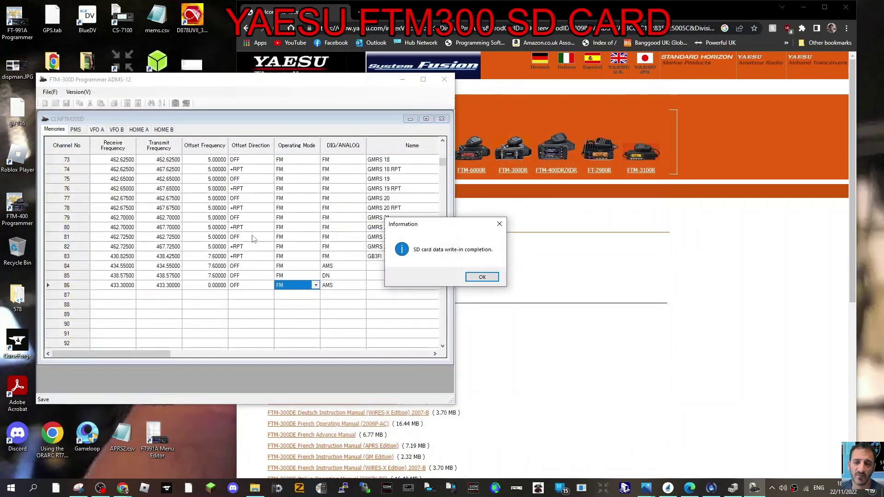
click(482, 278)
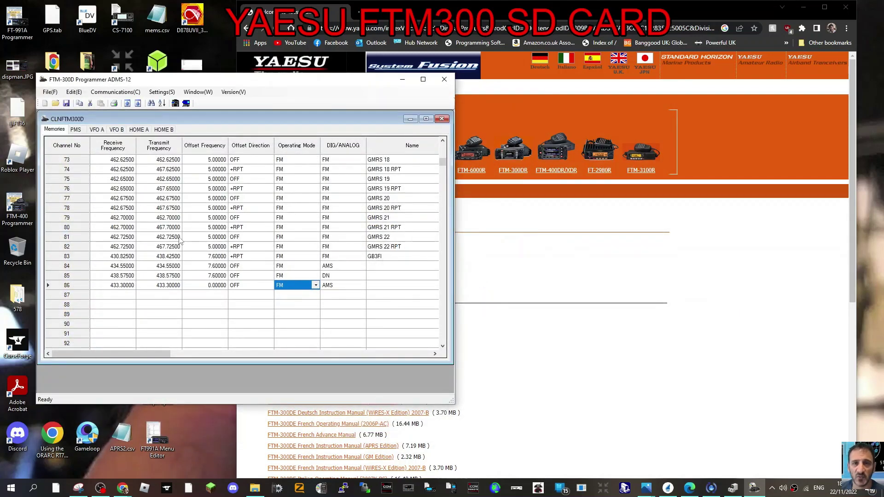
- Export the channel data to the Desktop as the CSV file bbbbbCLNFTM300D.csv
click(50, 94)
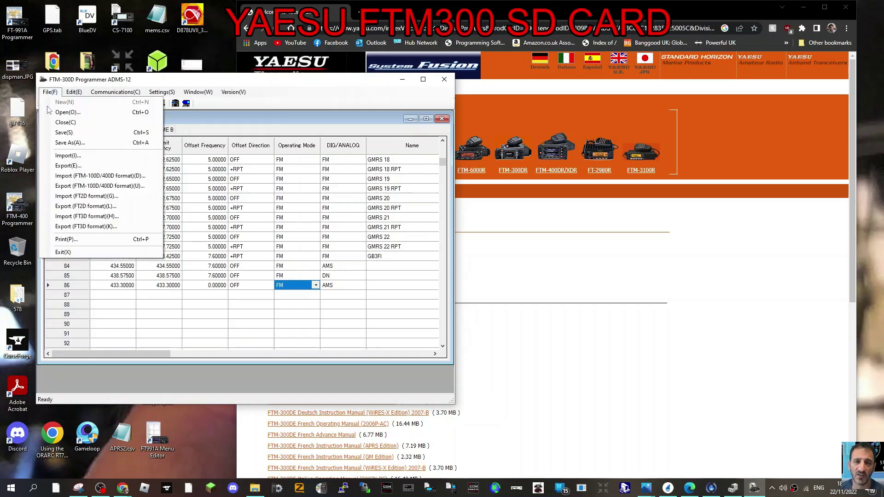
click(49, 95)
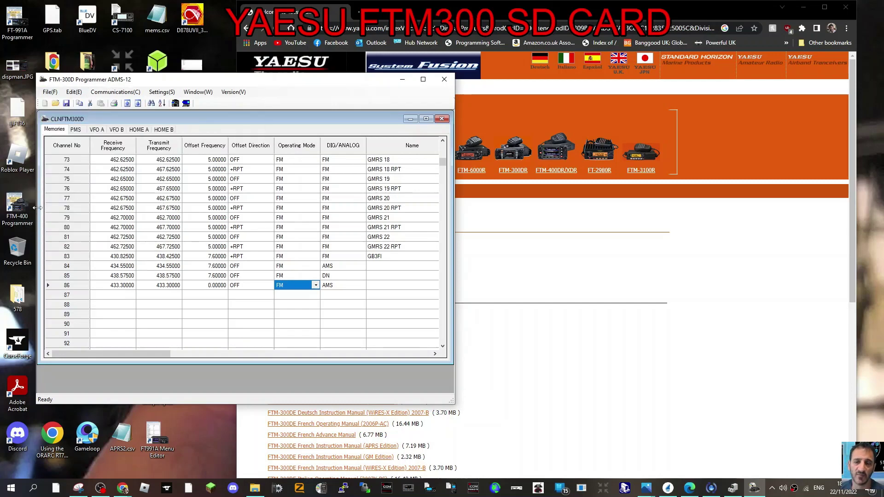
click(115, 92)
mouse_move(49, 93)
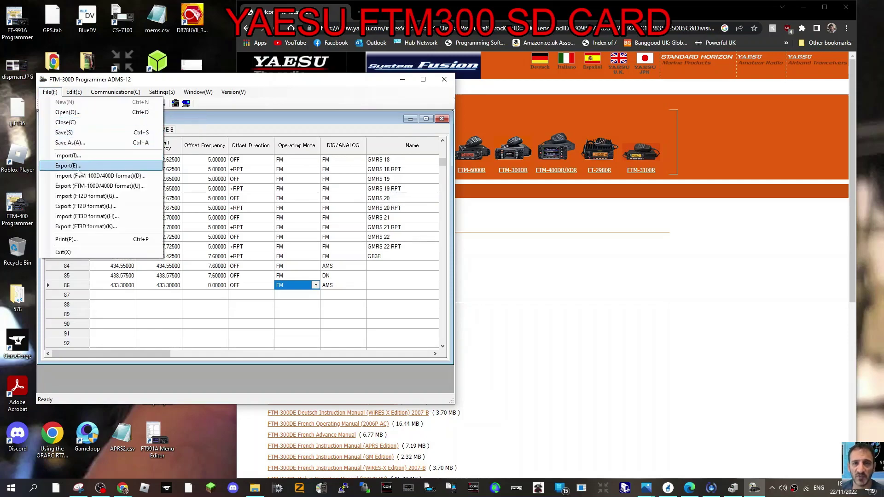
click(77, 168)
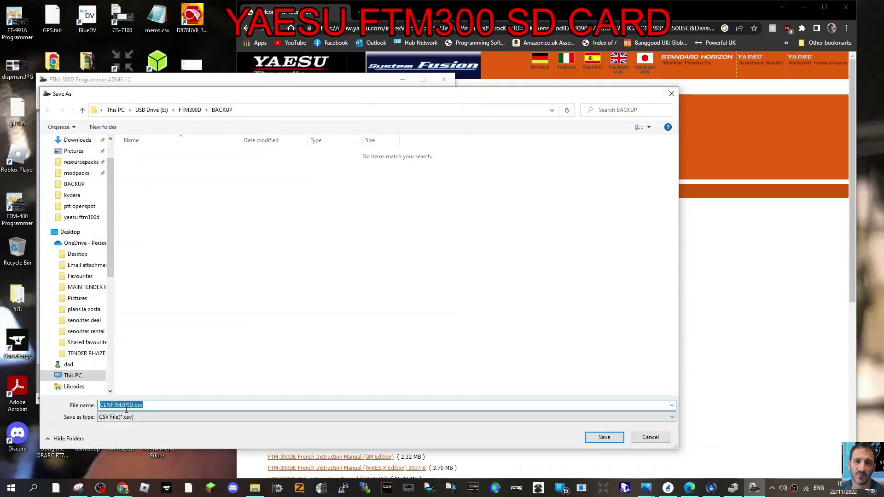
click(101, 409)
text(bbbbb)
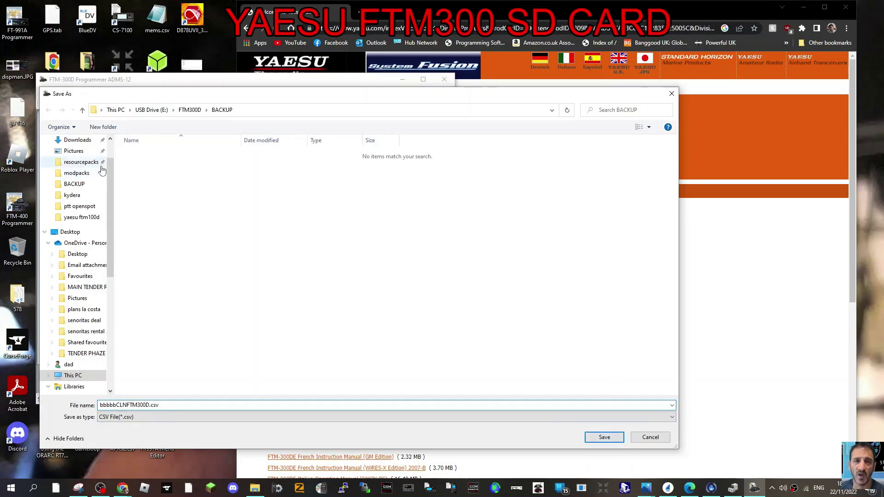
scroll(84, 170, up, 1)
click(75, 155)
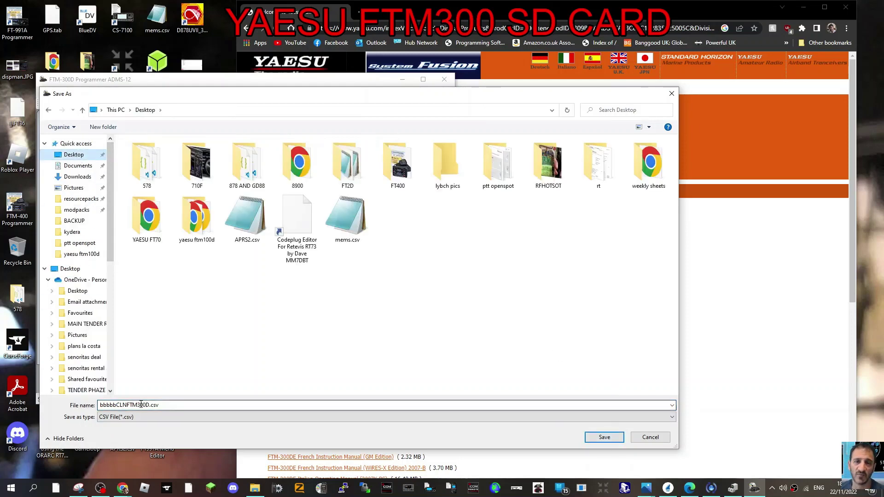
click(601, 435)
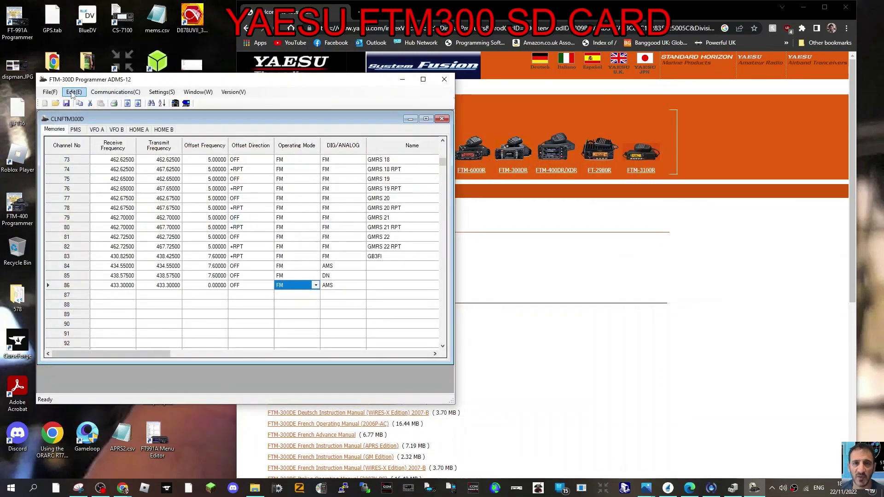
- Insert a blank channel at position 86 and move the 433.30000 MHz channel down to position 88
click(46, 93)
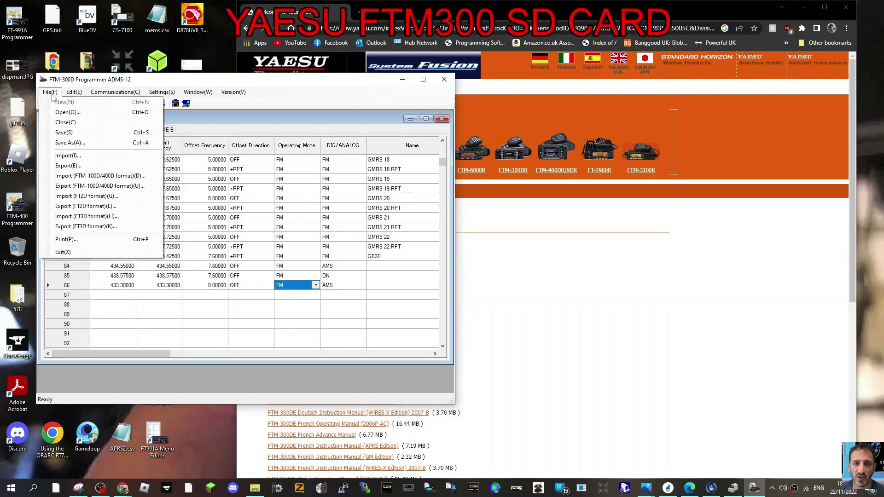
mouse_move(70, 96)
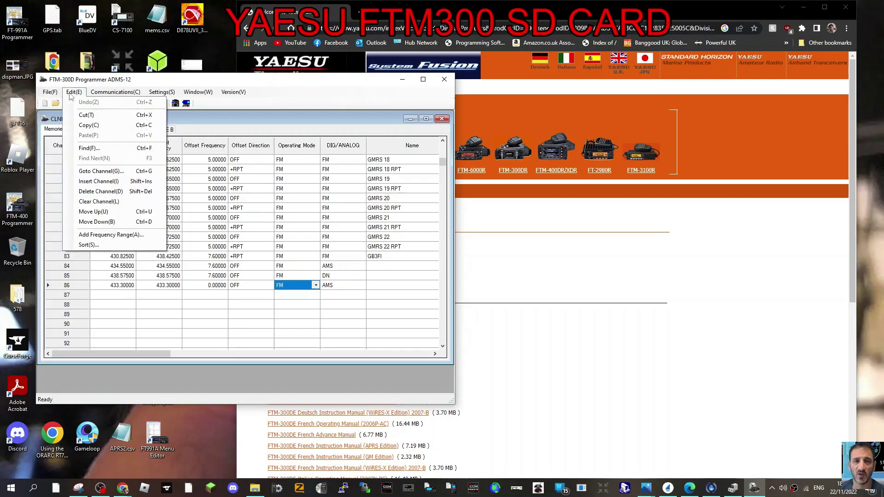
click(107, 181)
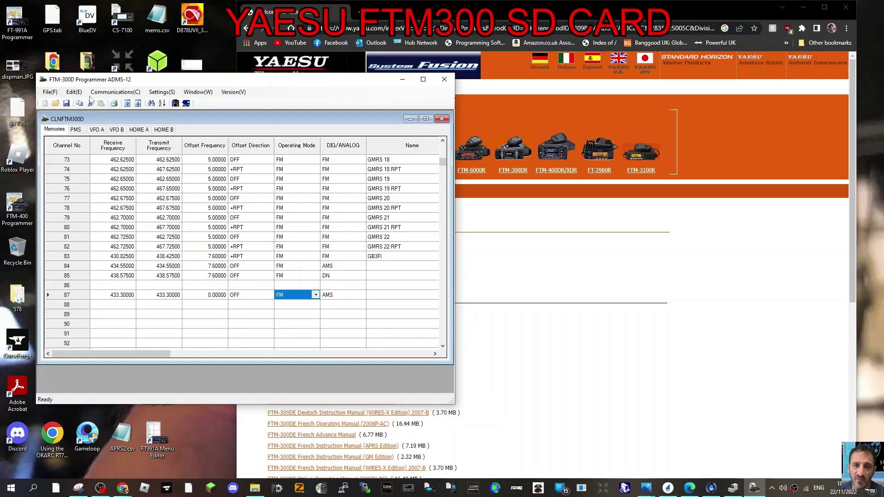
click(73, 93)
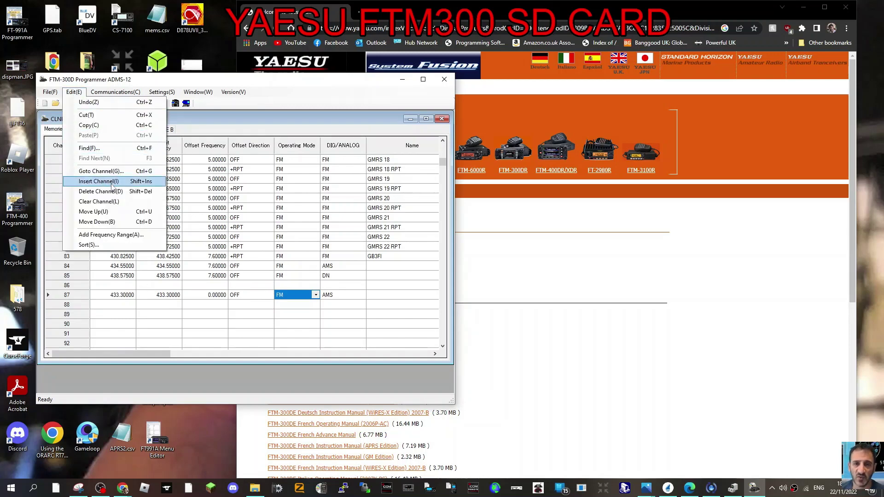
click(97, 221)
- Try selecting memory channels 73 through 88 as a block
click(106, 226)
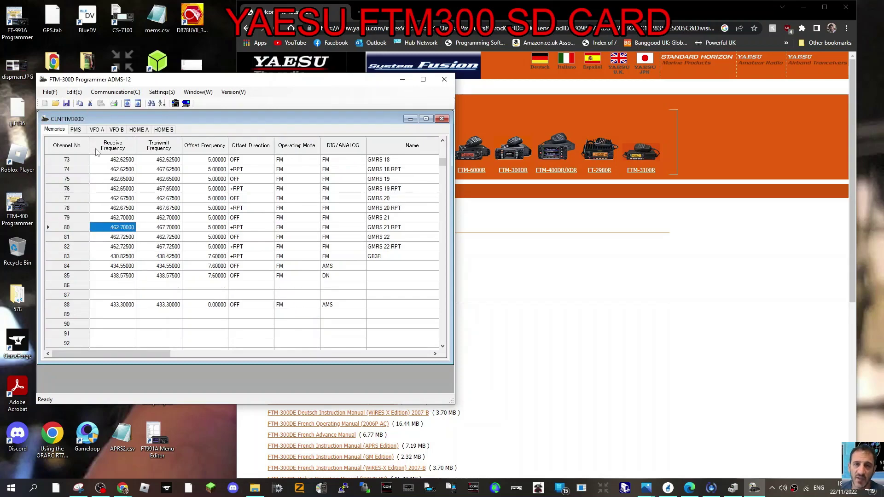
drag(53, 159, 151, 305)
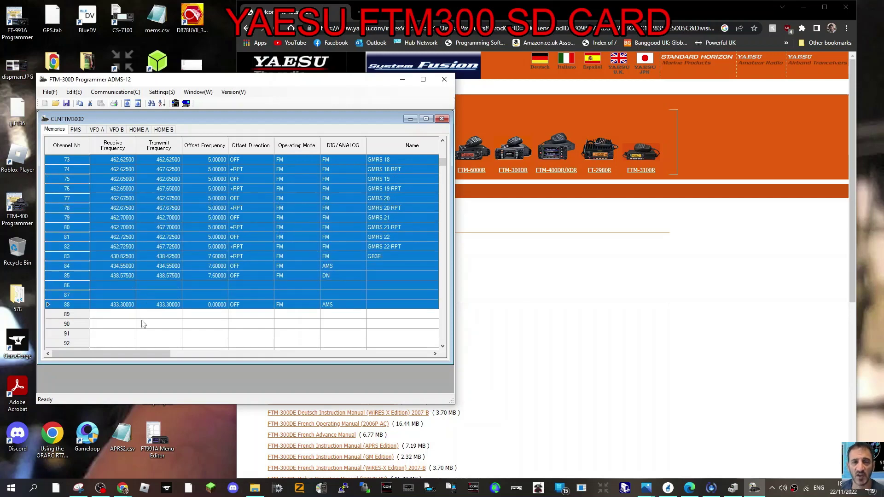
click(142, 323)
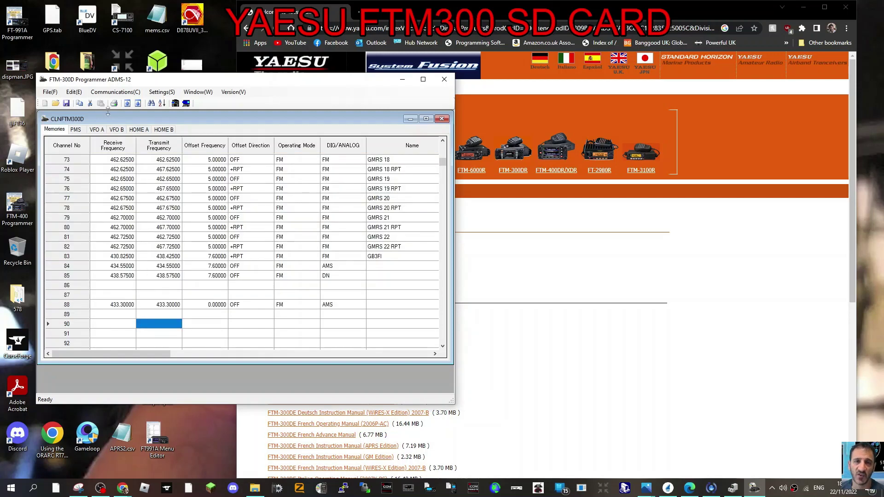
- View the programmer's version information and dismiss it
click(112, 93)
mouse_move(156, 94)
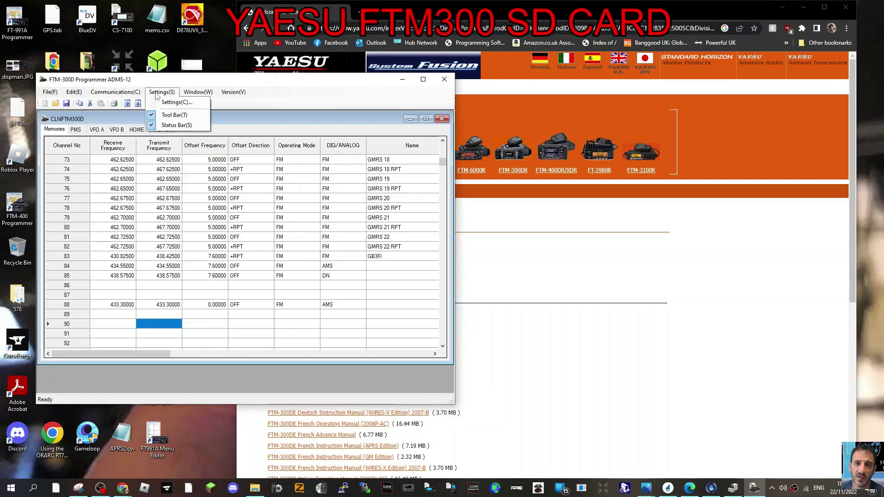
mouse_move(187, 93)
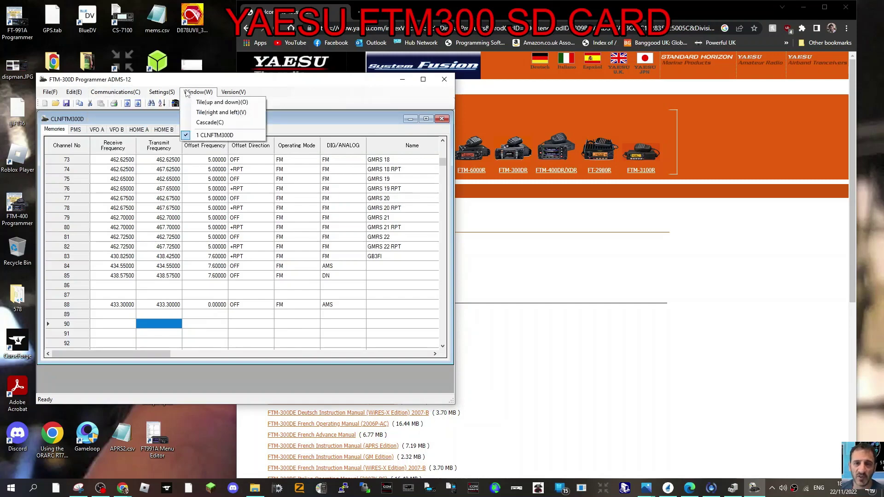
click(243, 102)
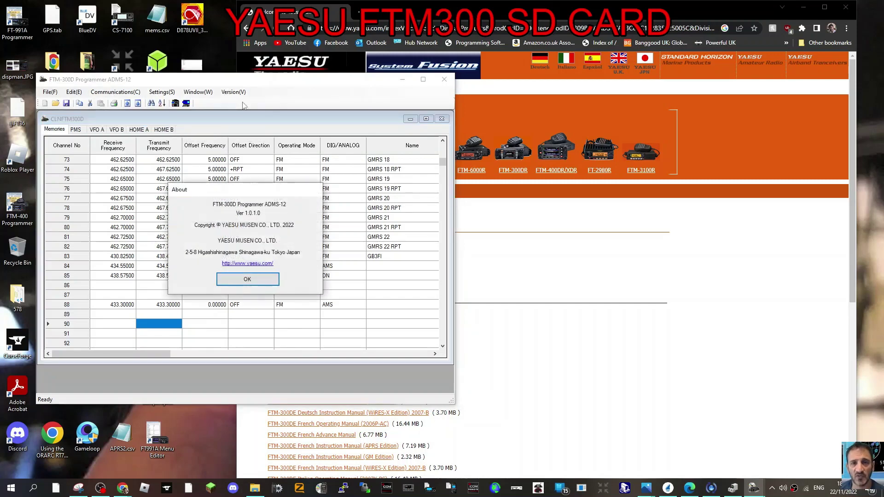
click(260, 278)
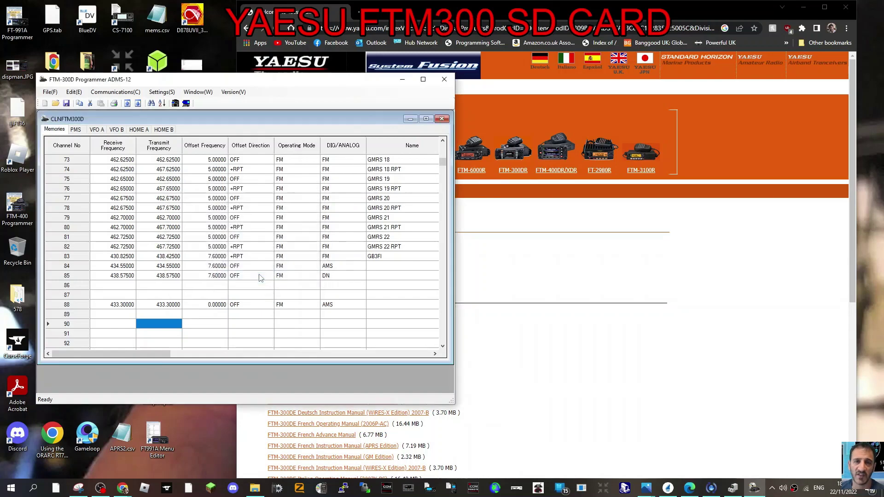